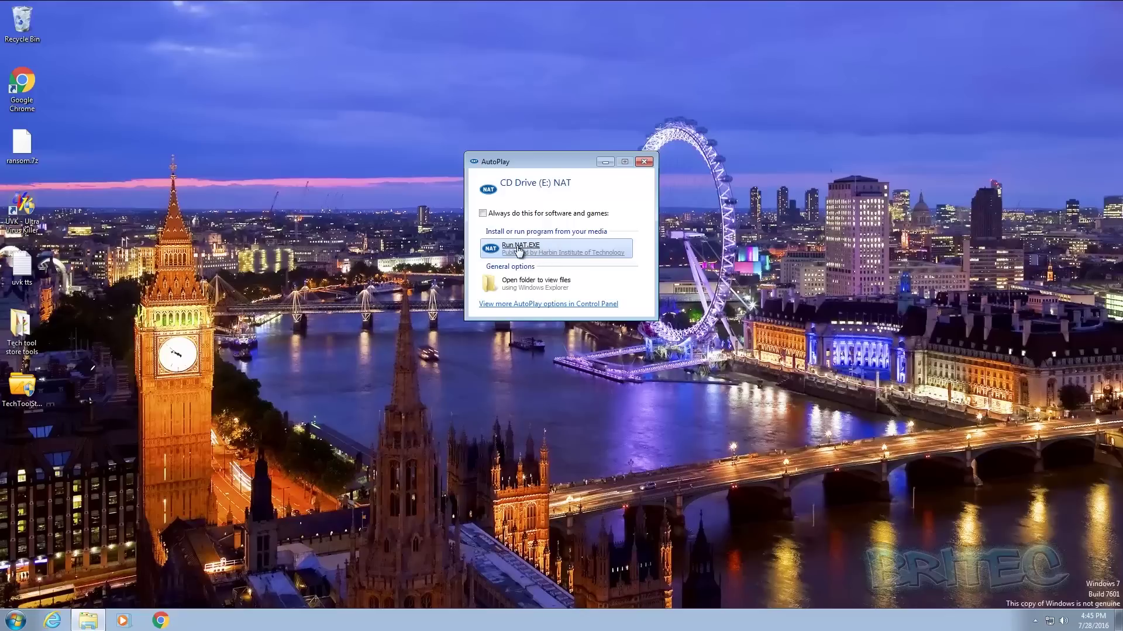
- Launch NAT.EXE from AutoPlay with administrator rights to open the SECDISK (F:) drive
{"action": "left_click", "coordinate": [527, 249]}
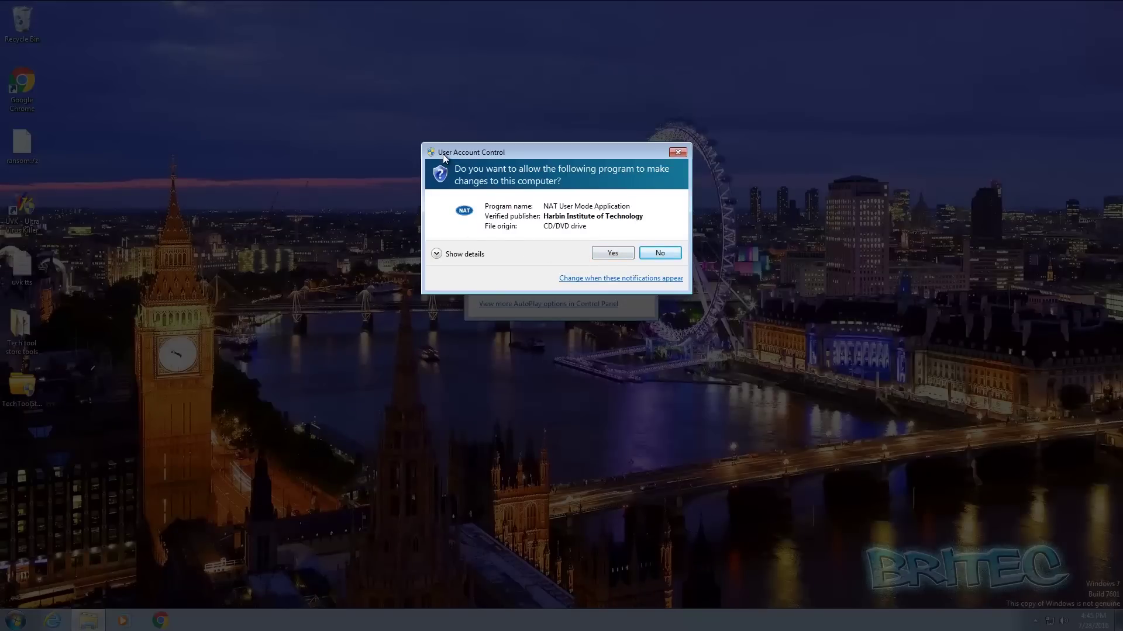
{"action": "left_click", "coordinate": [611, 254]}
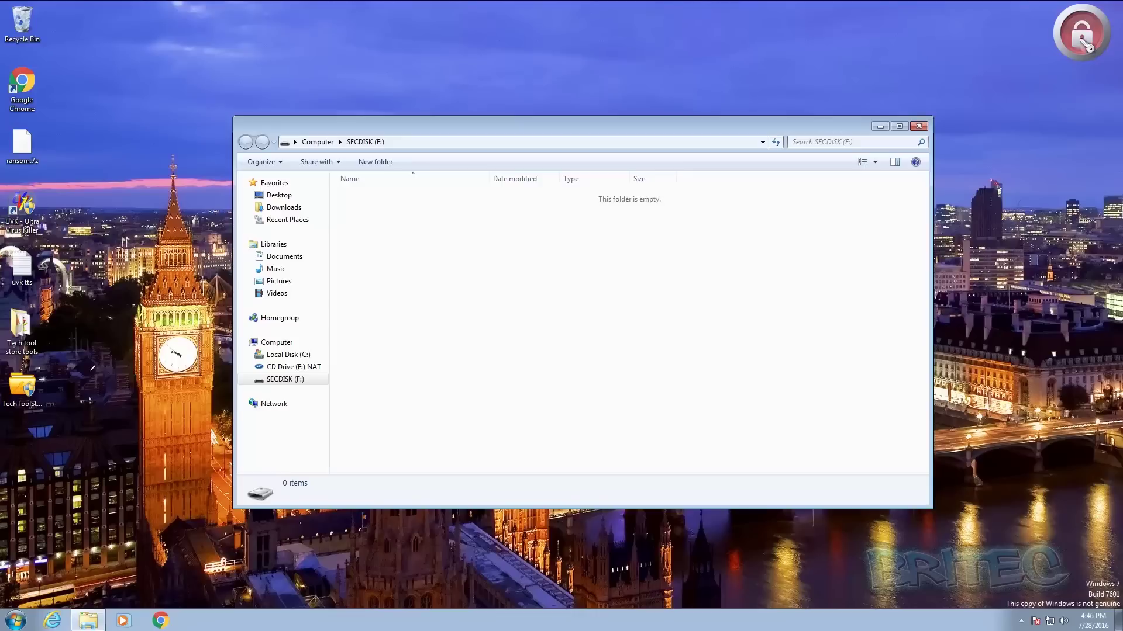
- Enter and confirm a new NAT unlock password, then accept exporting a recovery key
{"action": "left_click", "coordinate": [1085, 44]}
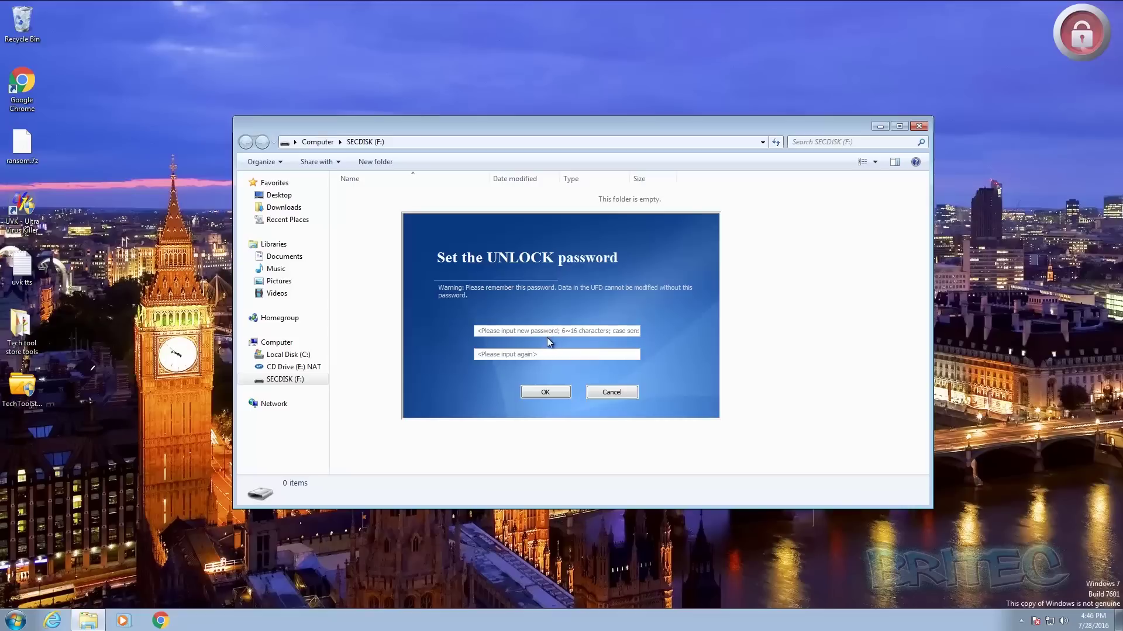
{"action": "left_click", "coordinate": [516, 333]}
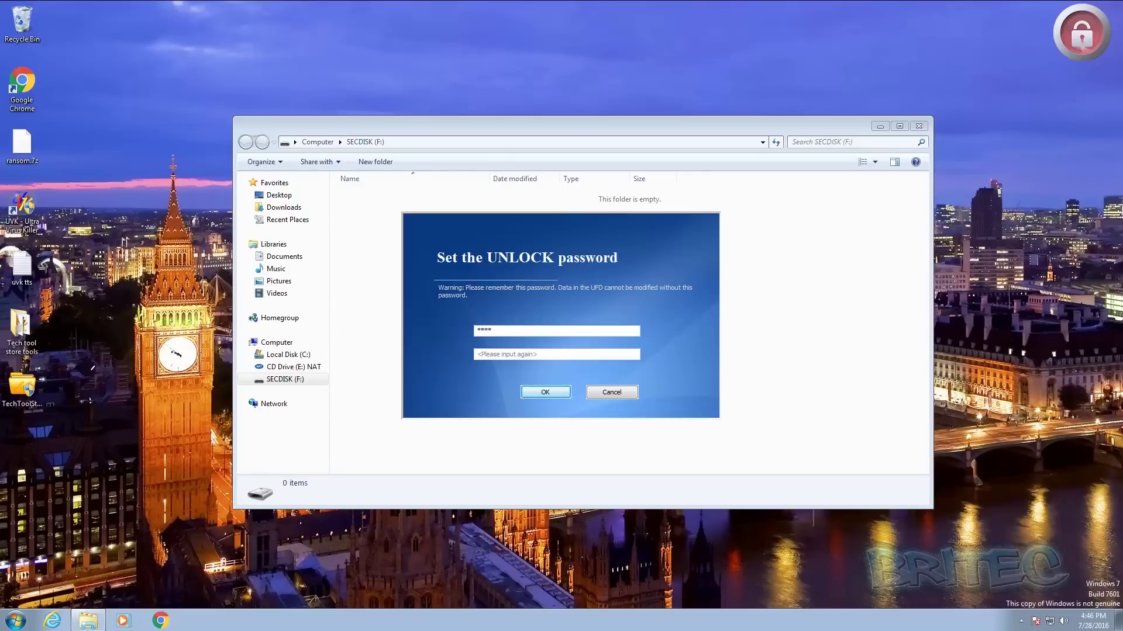
{"action": "left_click", "coordinate": [570, 354]}
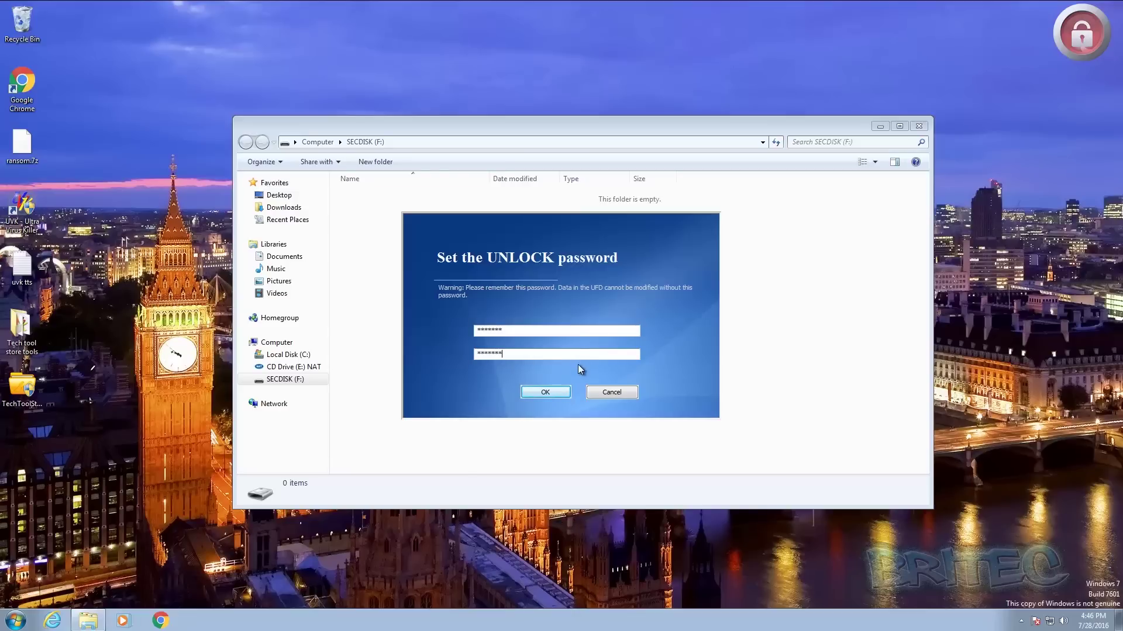
{"action": "left_click", "coordinate": [545, 392]}
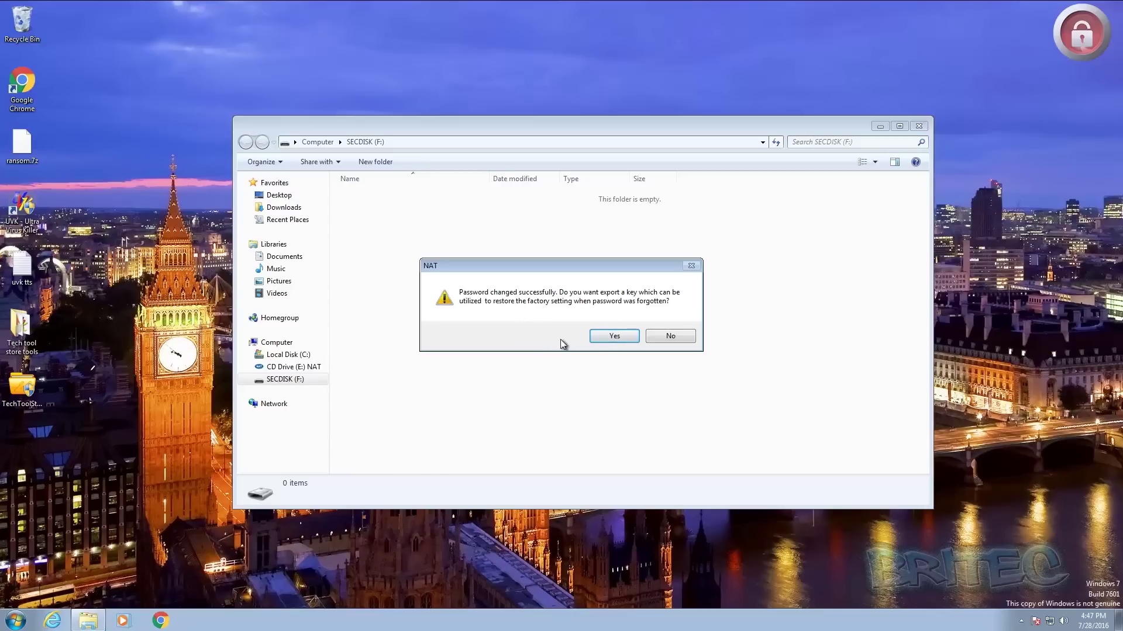
{"action": "left_click", "coordinate": [602, 338]}
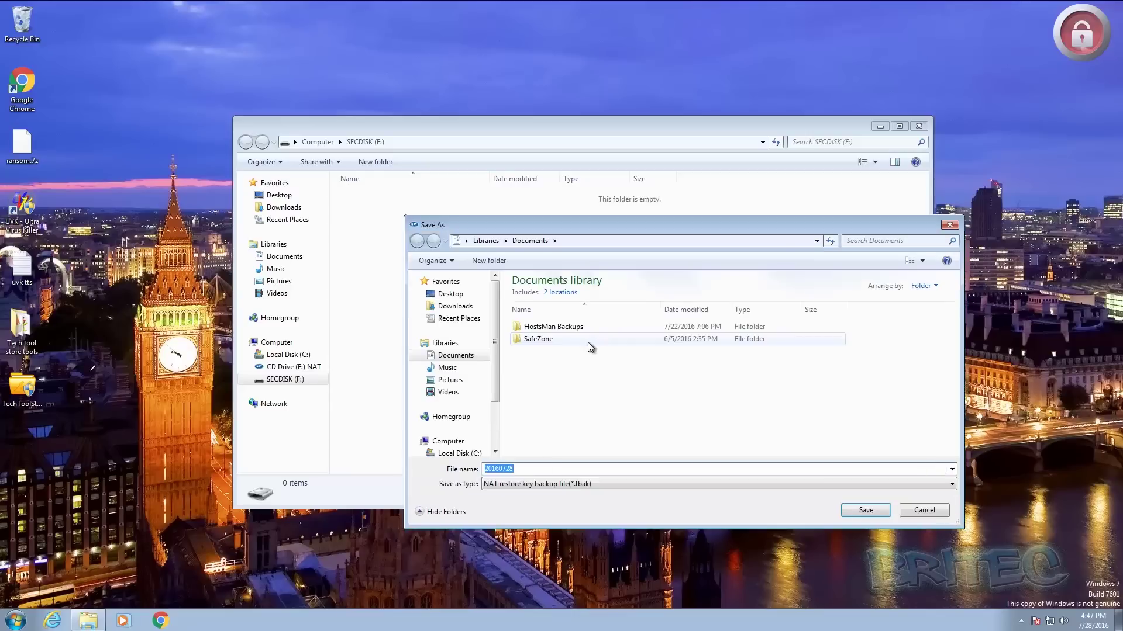
- Save the recovery key file 20160728.fbak to the Desktop
{"action": "left_click_drag", "start_coordinate": [560, 225], "coordinate": [430, 187]}
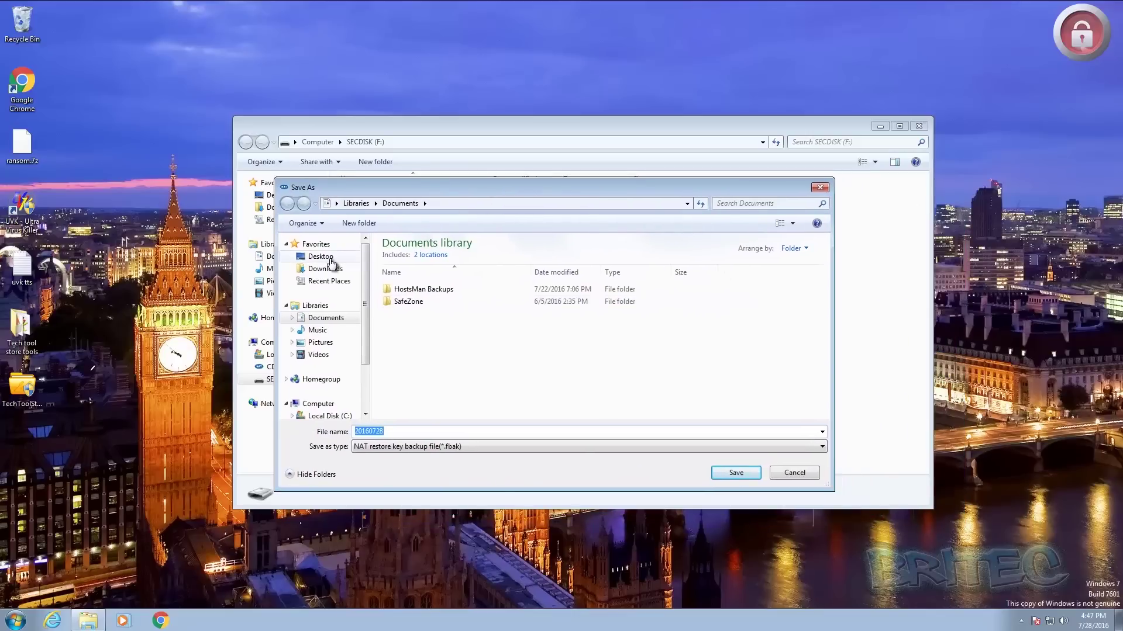
{"action": "left_click", "coordinate": [322, 257]}
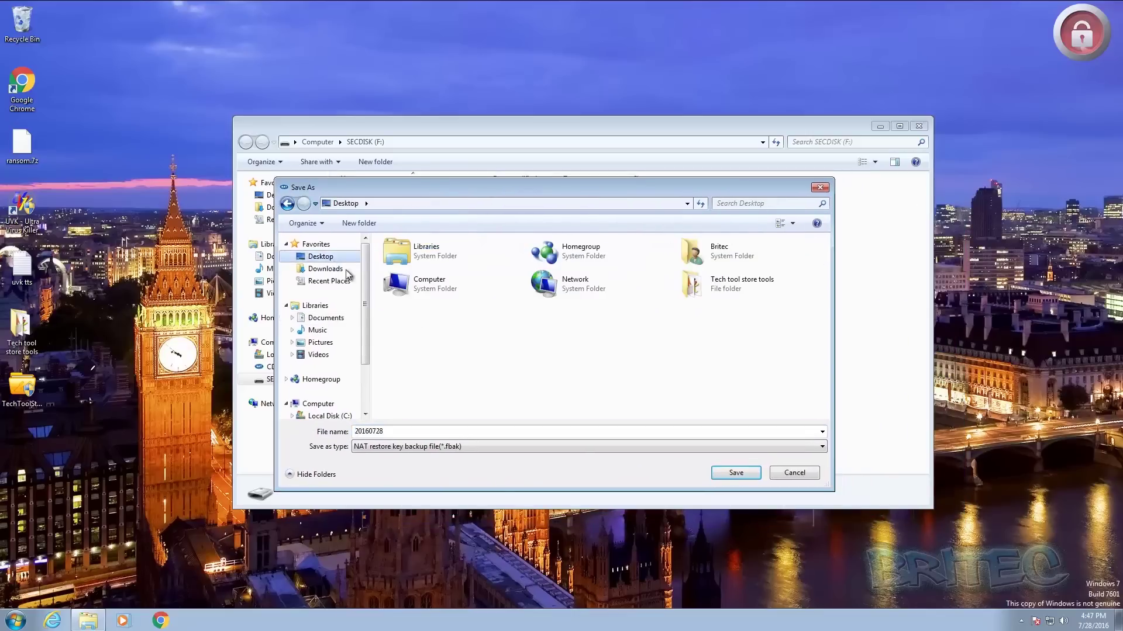
{"action": "left_click", "coordinate": [735, 472]}
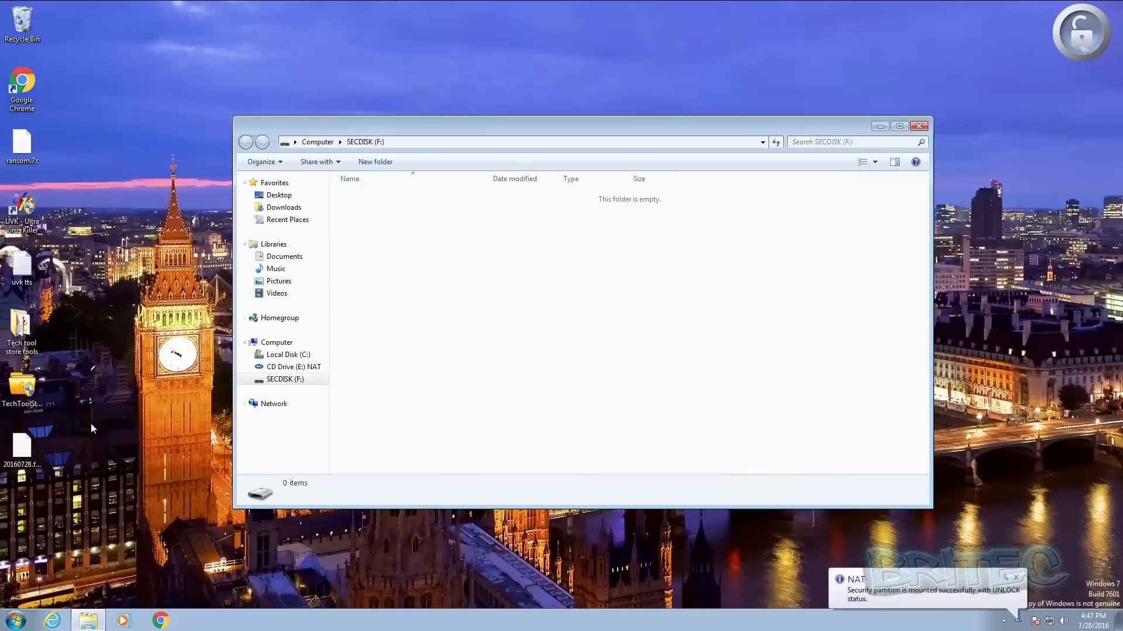
{"action": "left_click", "coordinate": [24, 451]}
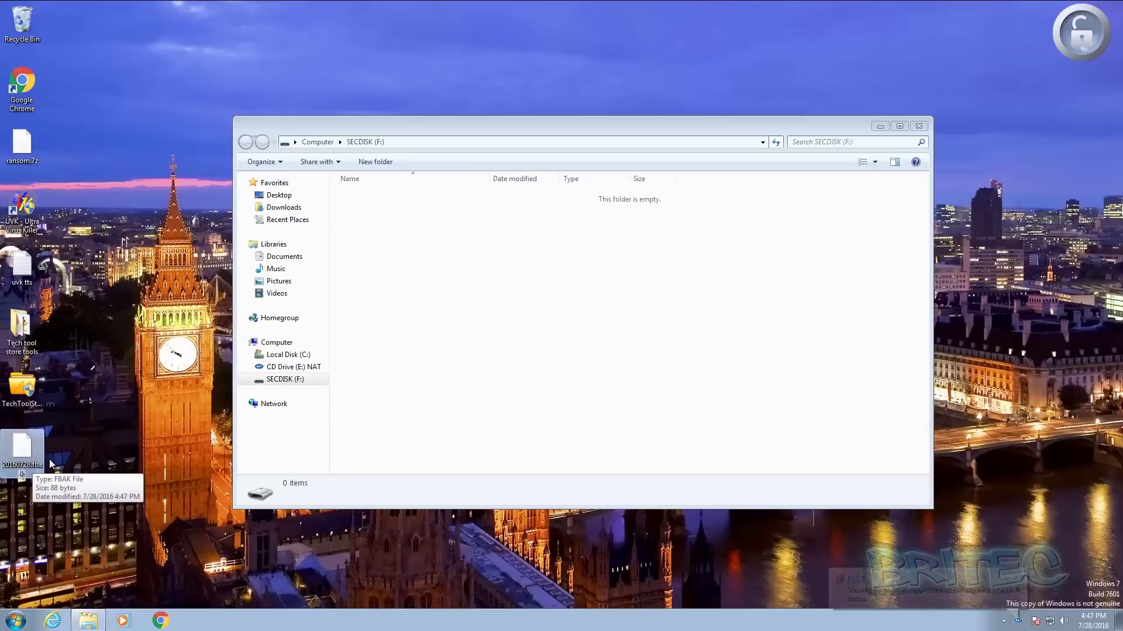
{"action": "left_click", "coordinate": [106, 451]}
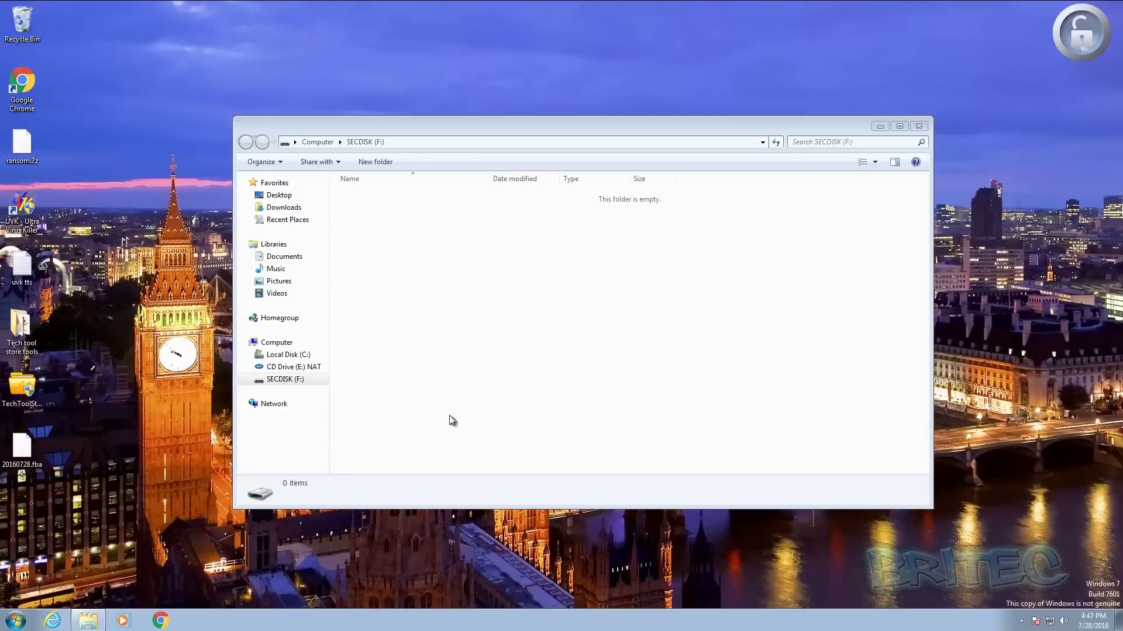
- Open SECDISK (F:) from Computer and copy the Tech tool store tools folder and TechToolStore into it
{"action": "left_click", "coordinate": [924, 128]}
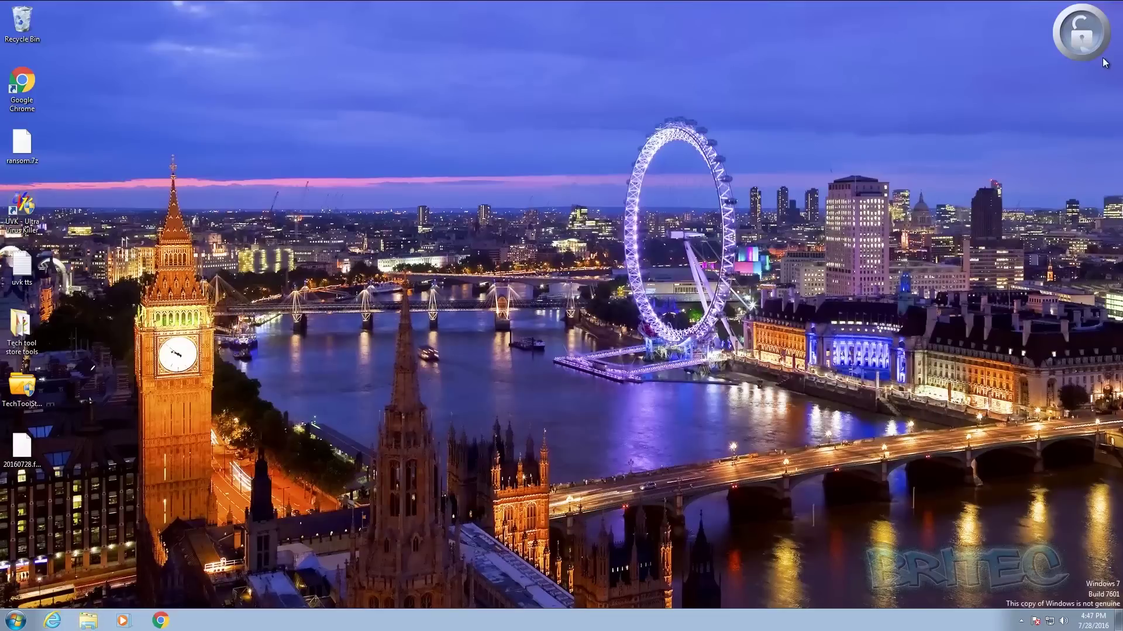
{"action": "left_click", "coordinate": [16, 621]}
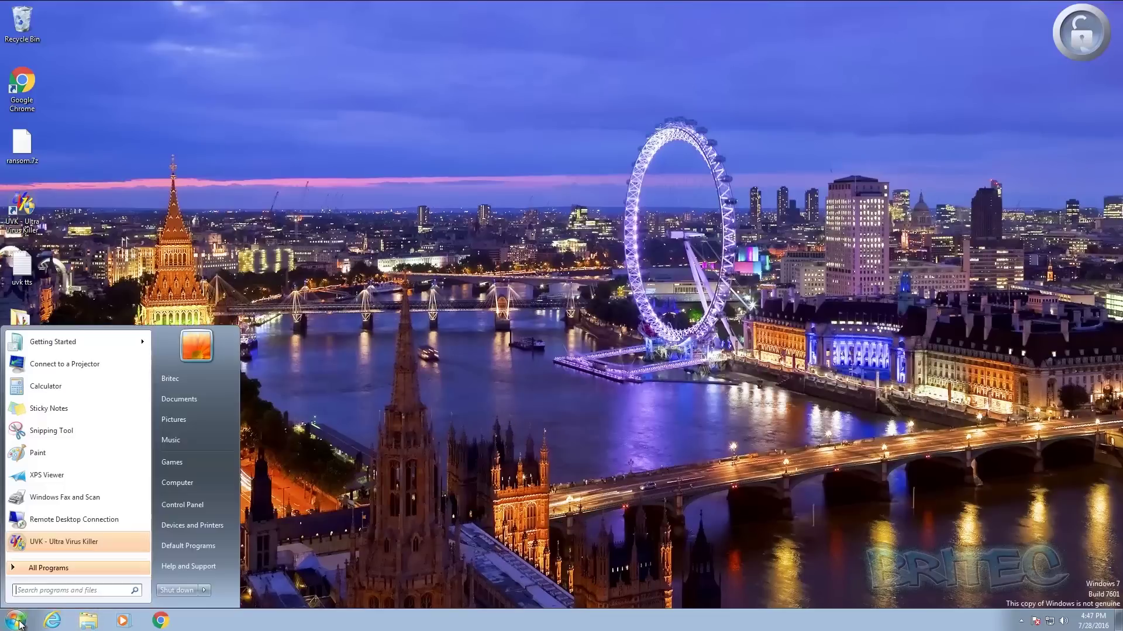
{"action": "left_click", "coordinate": [178, 483]}
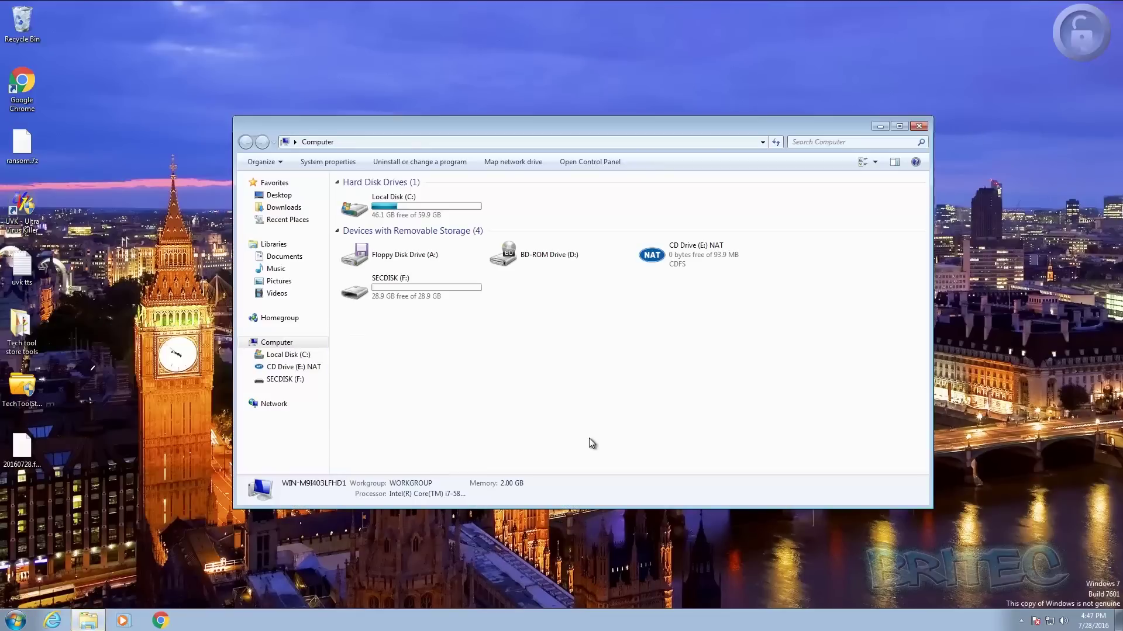
{"action": "double_click", "coordinate": [403, 292]}
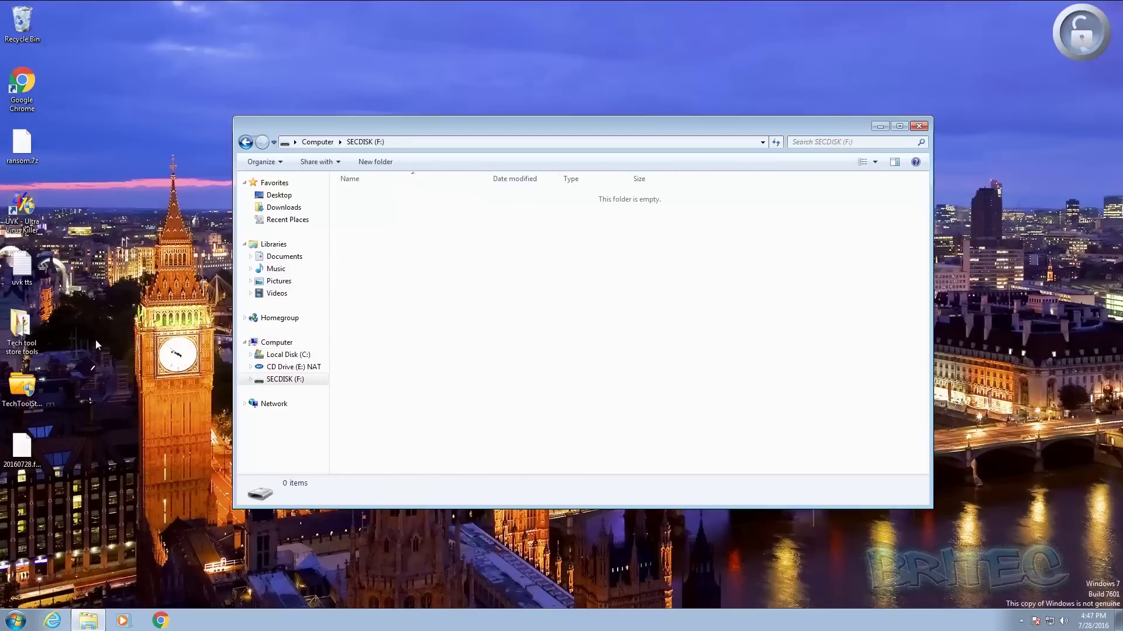
{"action": "left_click_drag", "start_coordinate": [65, 395], "coordinate": [384, 267]}
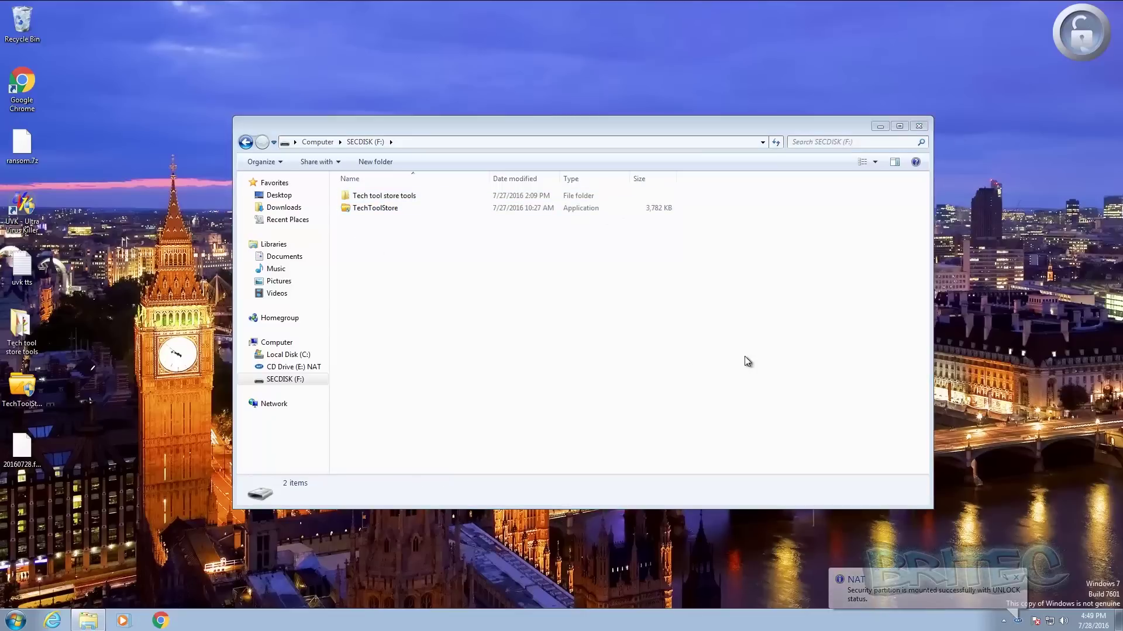
- Switch SECDISK (F:) to LOCK status from the NAT Protection Status dialog
{"action": "left_click", "coordinate": [489, 332]}
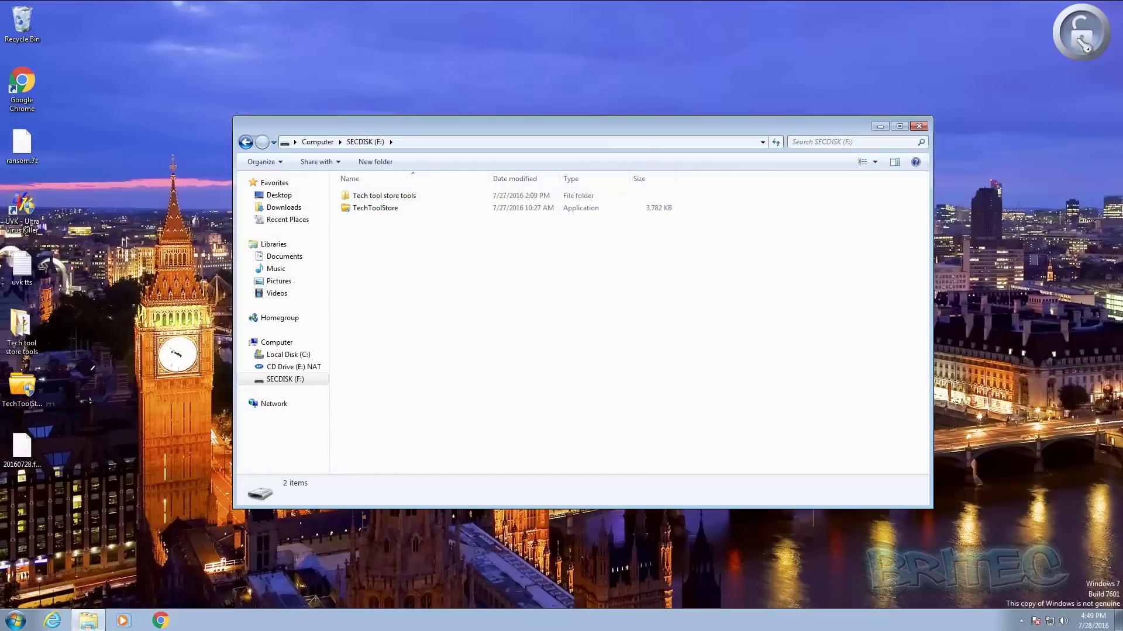
{"action": "mouse_move", "coordinate": [1086, 29]}
{"action": "mouse_move", "coordinate": [1088, 50]}
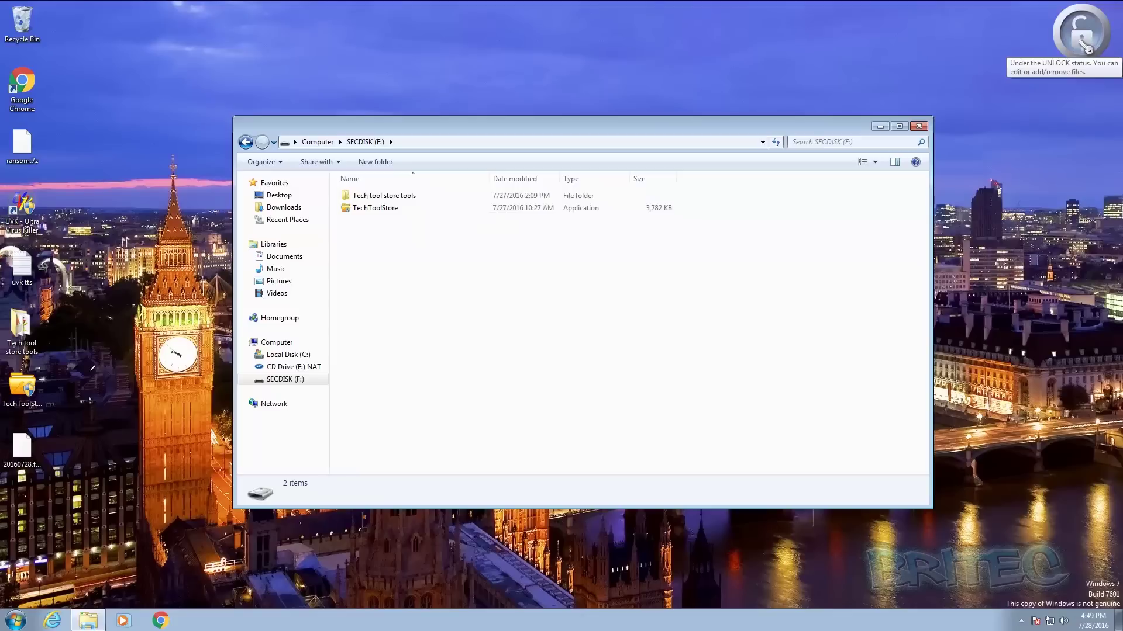
{"action": "left_click", "coordinate": [1078, 39]}
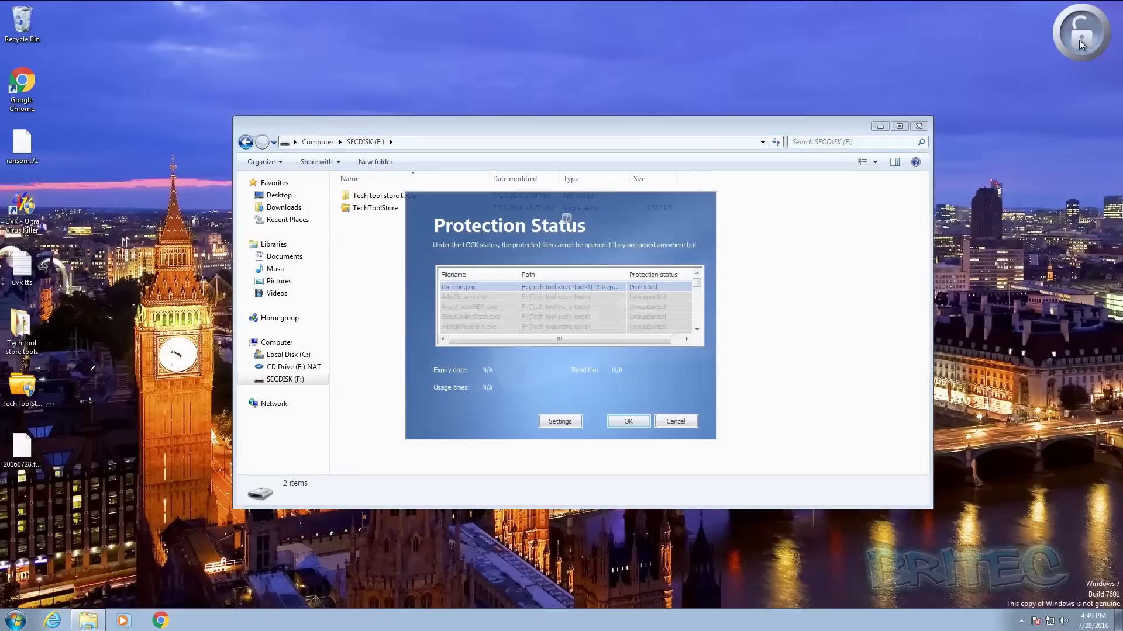
{"action": "left_click", "coordinate": [627, 421]}
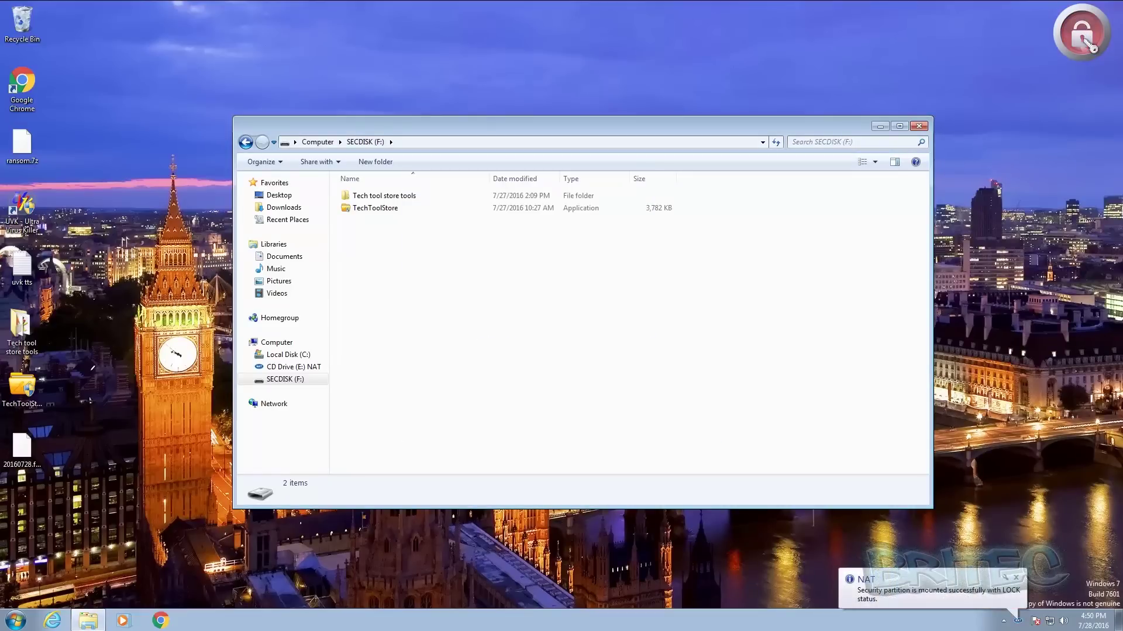
- Try copying ransom.7z and uvk tts onto the locked drive; both copies are refused
{"action": "mouse_move", "coordinate": [1089, 45]}
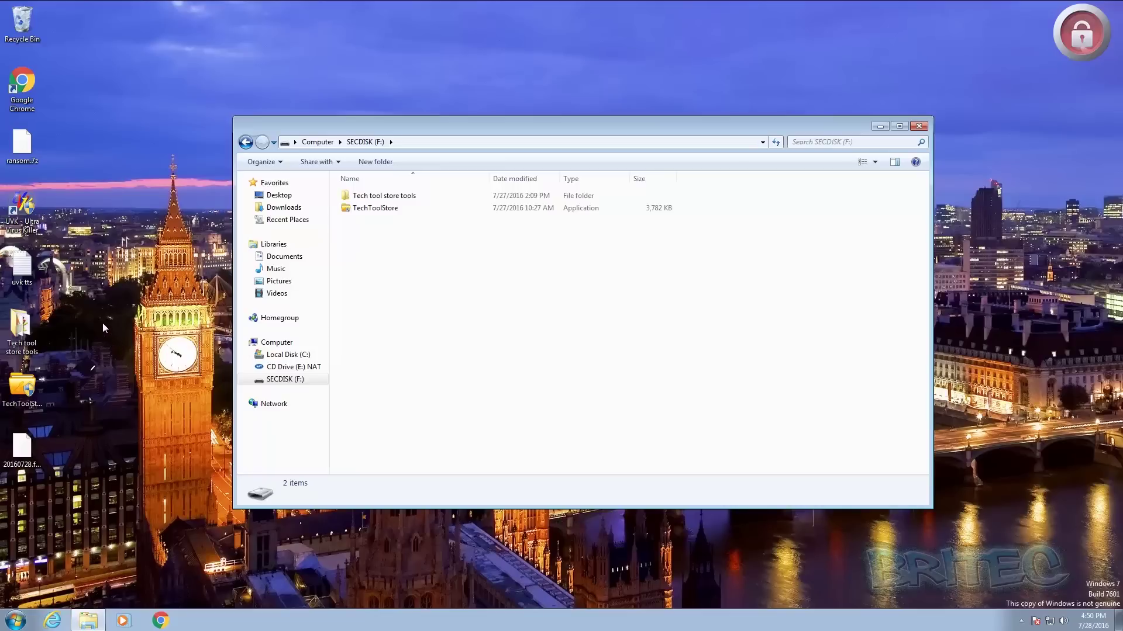
{"action": "left_click_drag", "start_coordinate": [36, 165], "coordinate": [387, 261]}
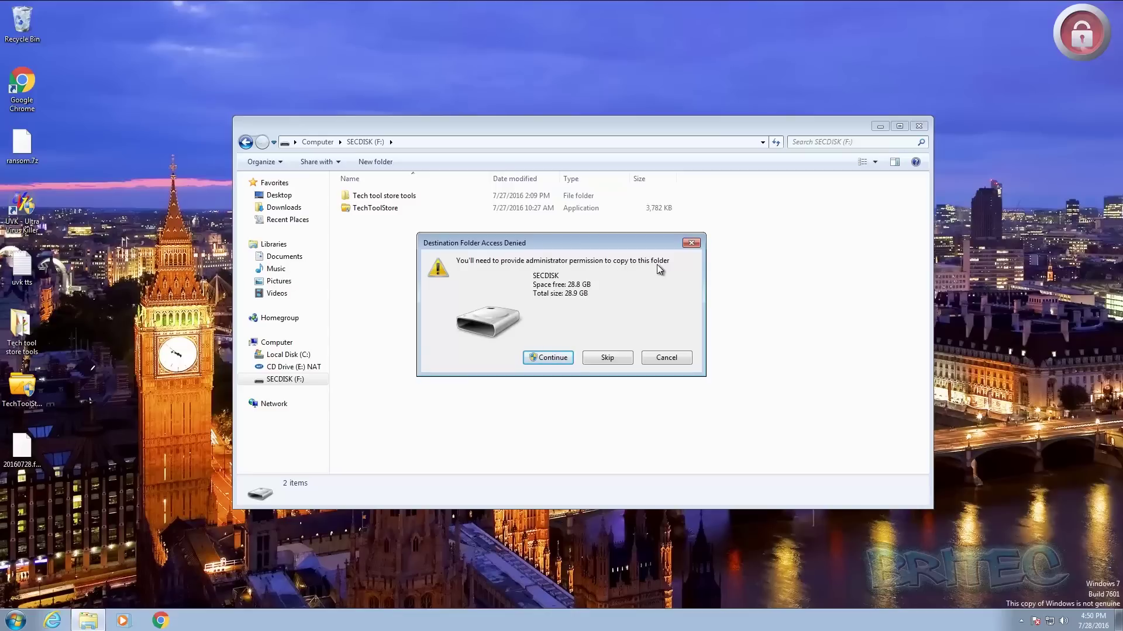
{"action": "left_click", "coordinate": [553, 359]}
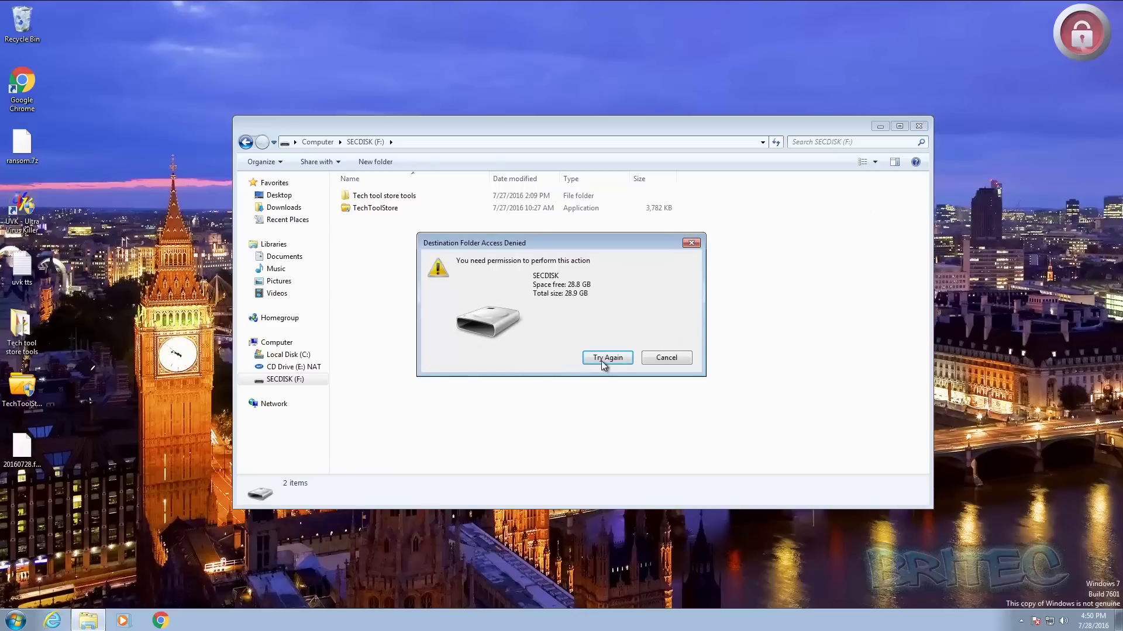
{"action": "left_click", "coordinate": [670, 359]}
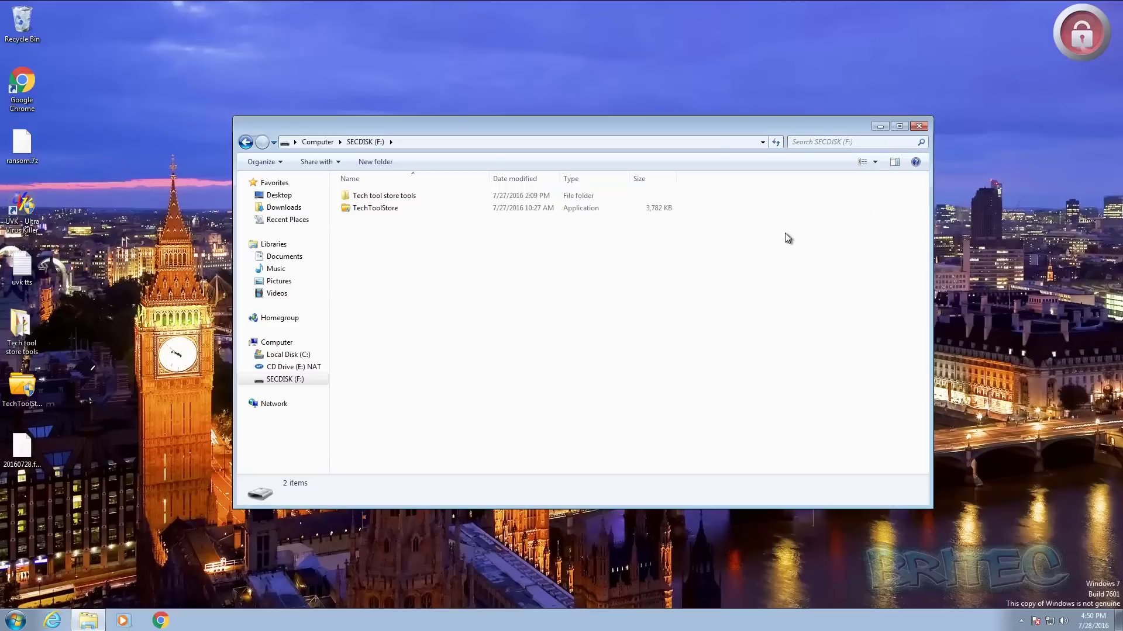
{"action": "left_click", "coordinate": [246, 142]}
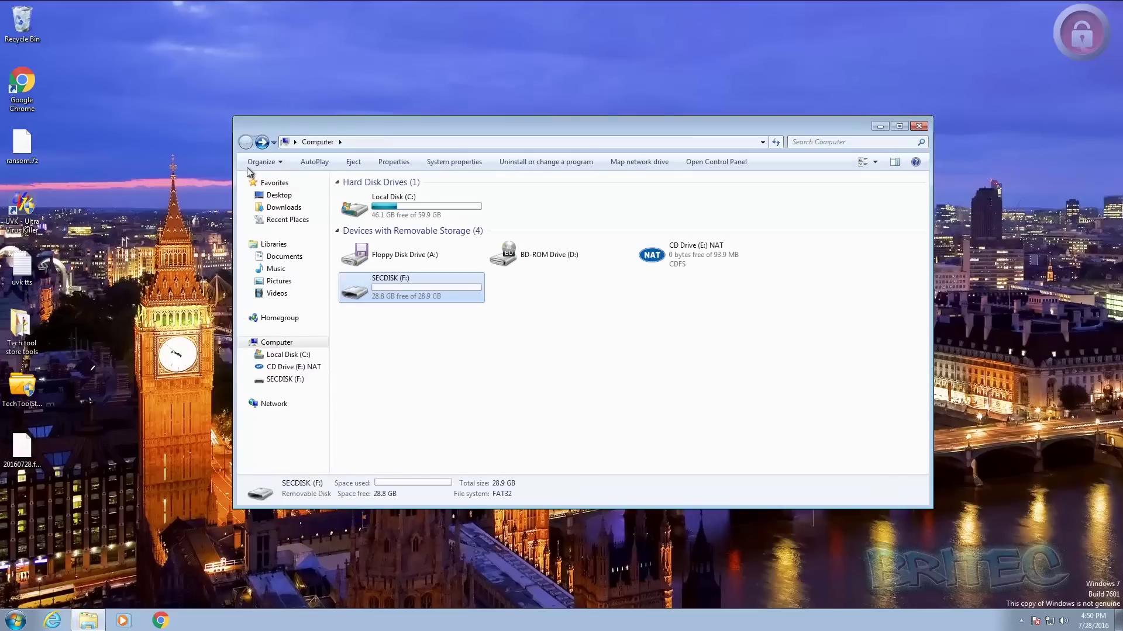
{"action": "double_click", "coordinate": [401, 292]}
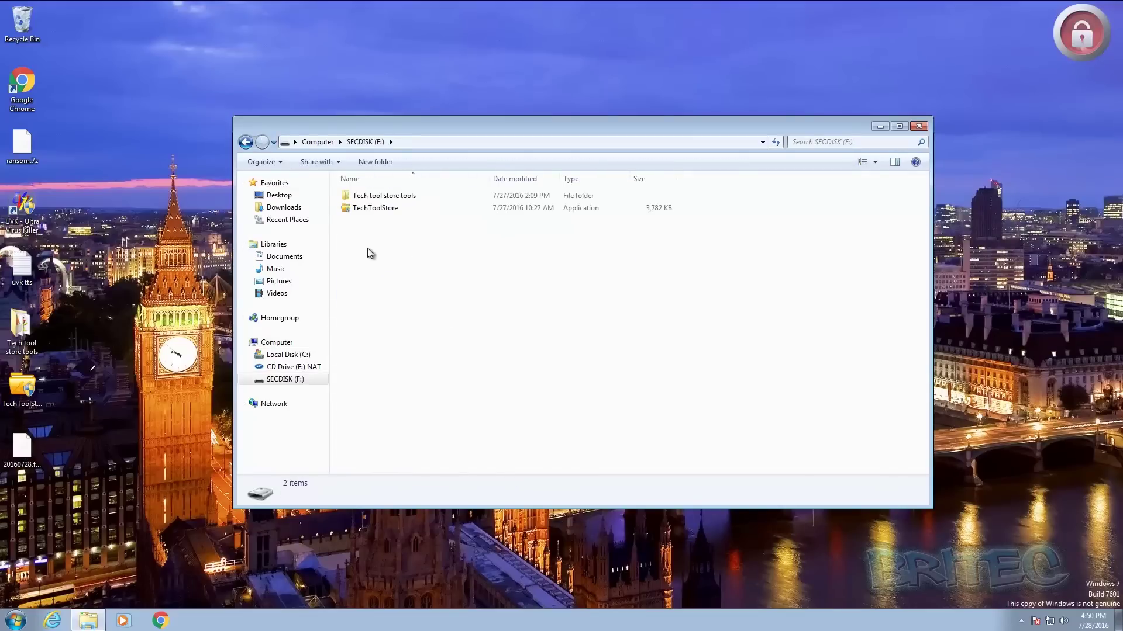
{"action": "left_click_drag", "start_coordinate": [23, 267], "coordinate": [390, 288]}
{"action": "left_click", "coordinate": [541, 358]}
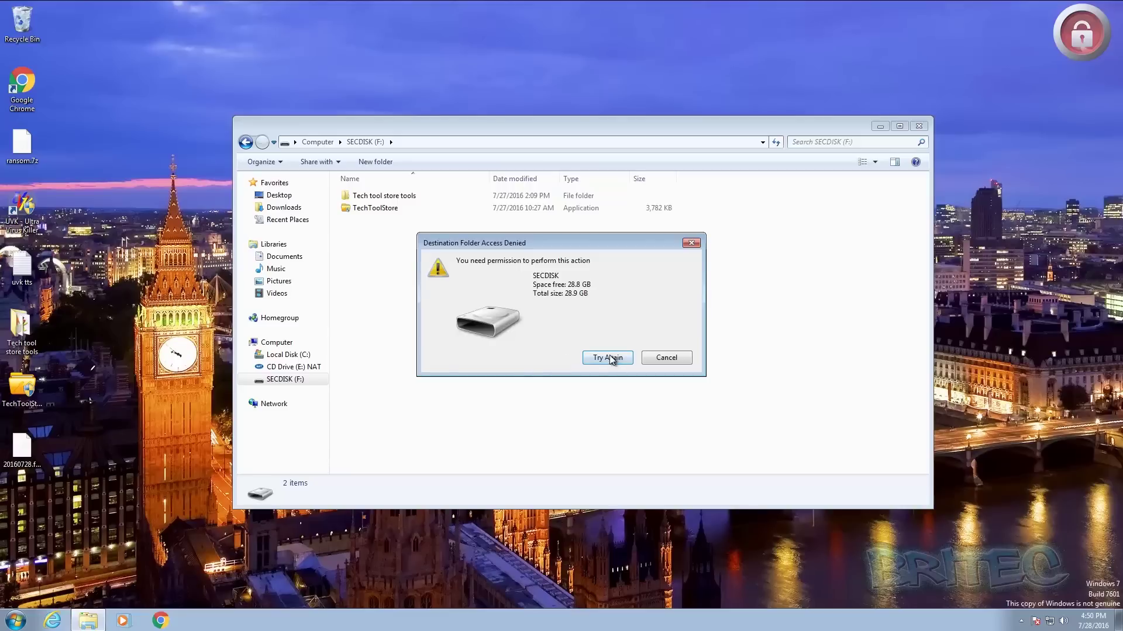
{"action": "left_click", "coordinate": [665, 357]}
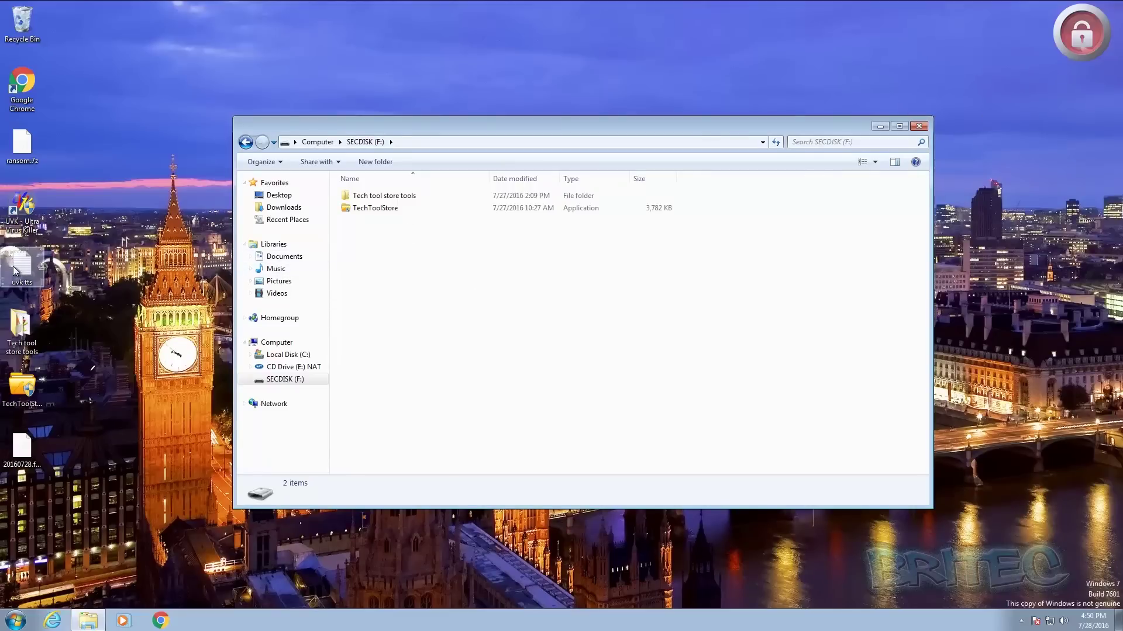
- Bring up the NAT Unlock password prompt for SECDISK (F:)
{"action": "left_click", "coordinate": [26, 453]}
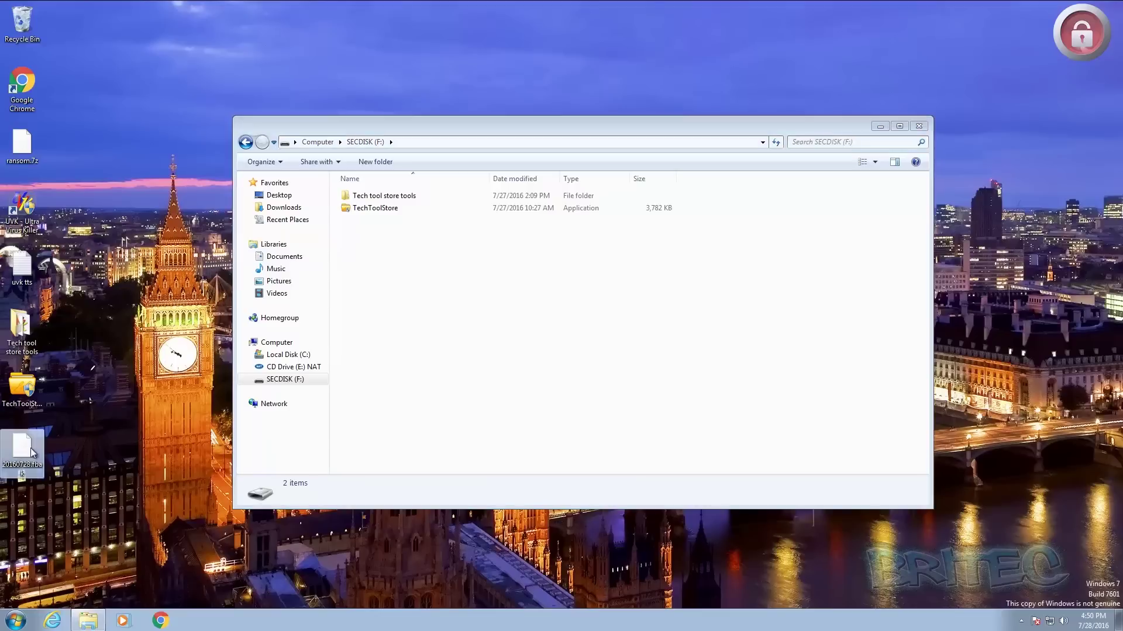
{"action": "left_click", "coordinate": [1075, 37]}
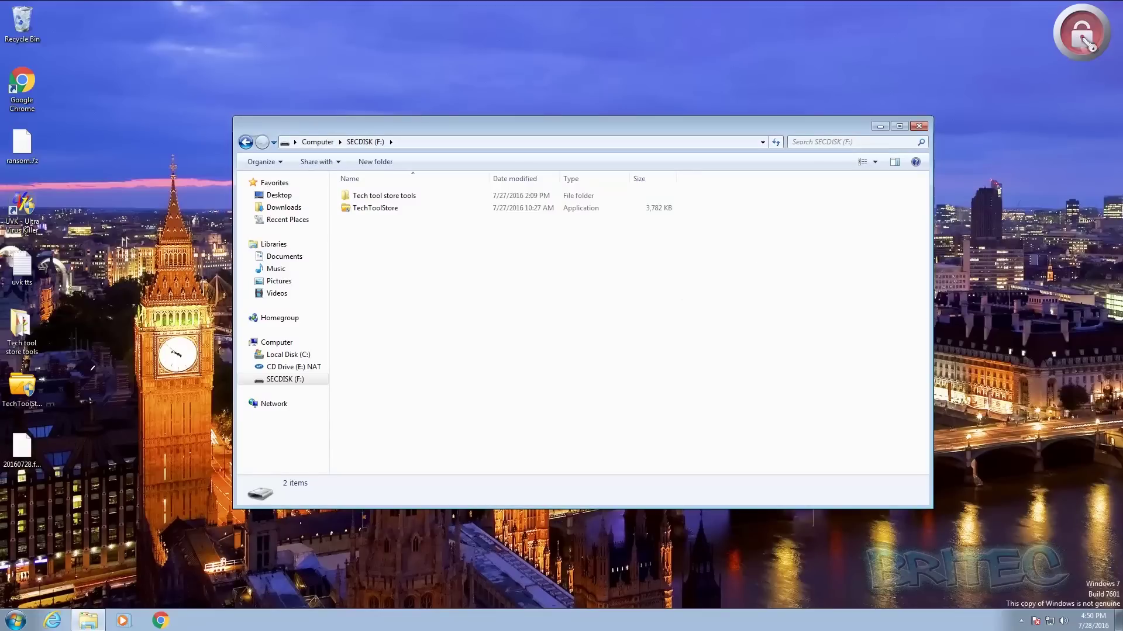
{"action": "left_click", "coordinate": [1086, 42]}
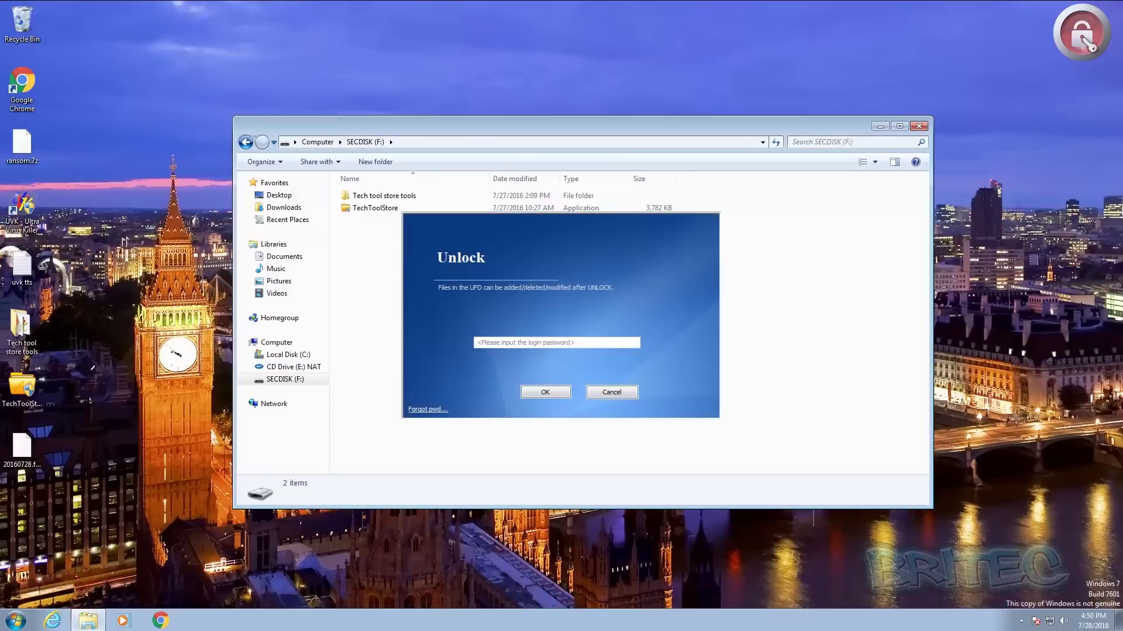
- Enter the unlock password, then drag uvk tts from the desktop into SECDISK (F:)
{"action": "left_click", "coordinate": [533, 344]}
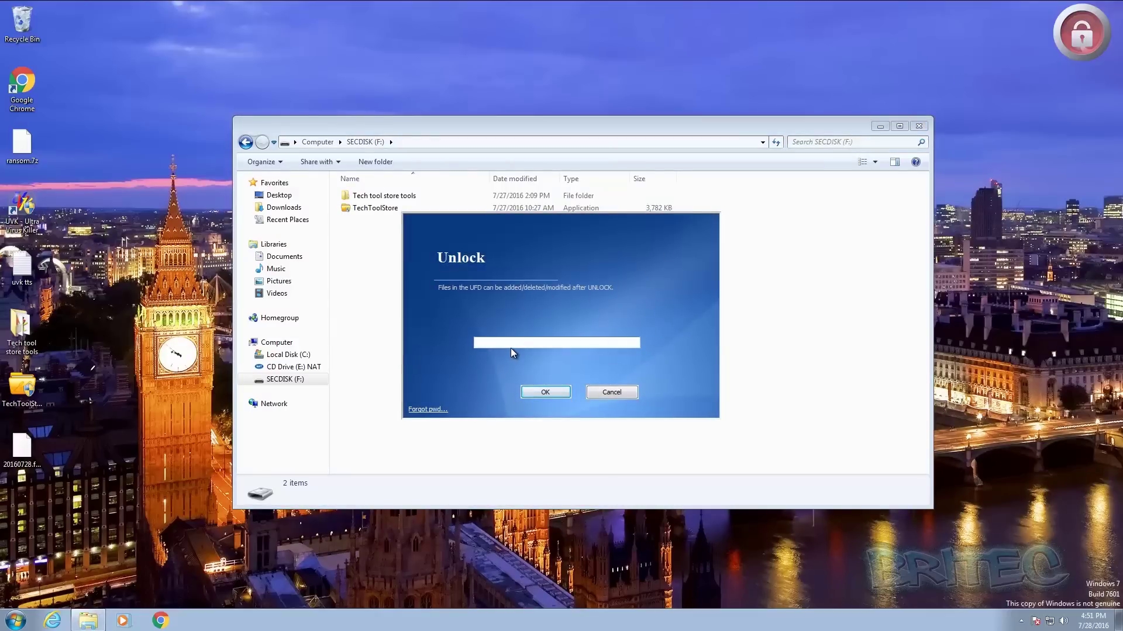
{"action": "type", "text": "******"}
{"action": "left_click", "coordinate": [533, 393]}
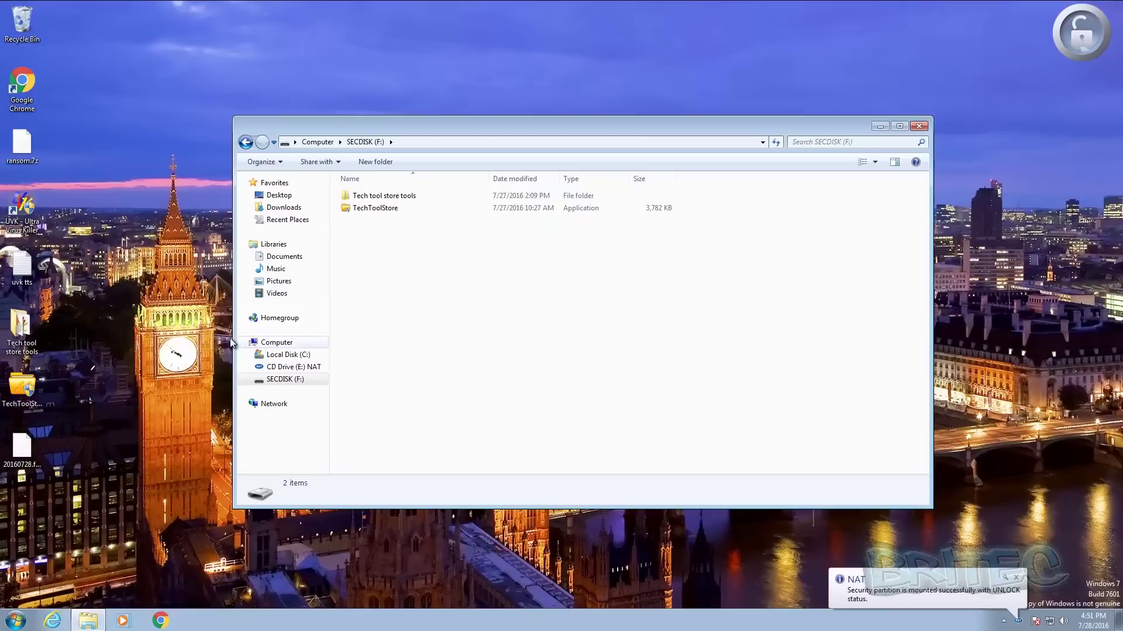
{"action": "left_click_drag", "start_coordinate": [22, 266], "coordinate": [398, 287]}
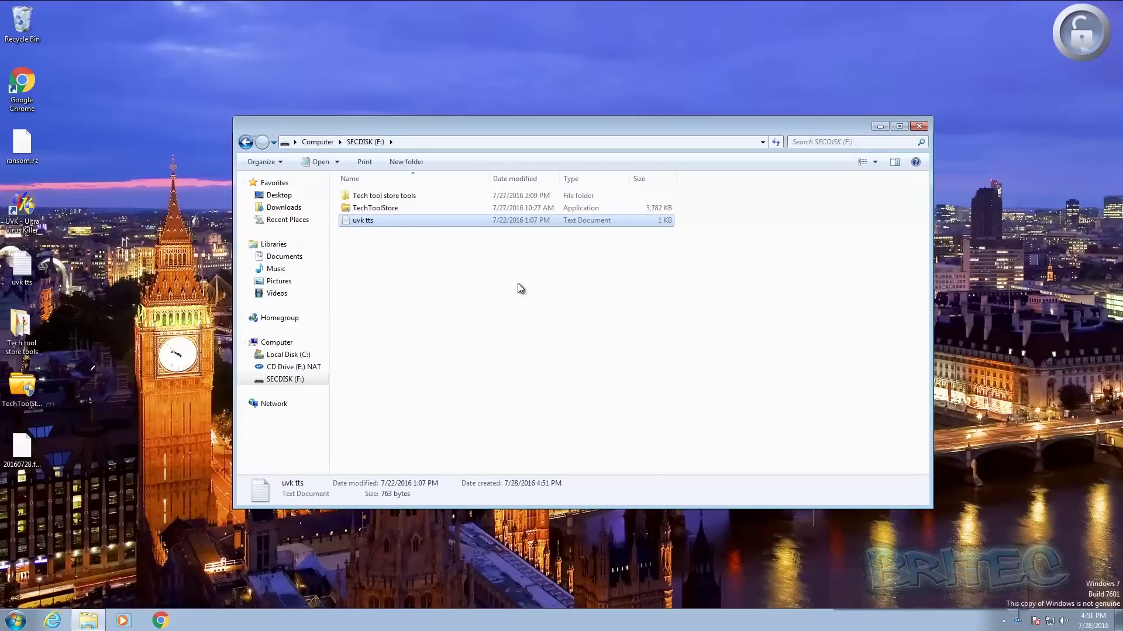
{"action": "left_click", "coordinate": [1082, 35]}
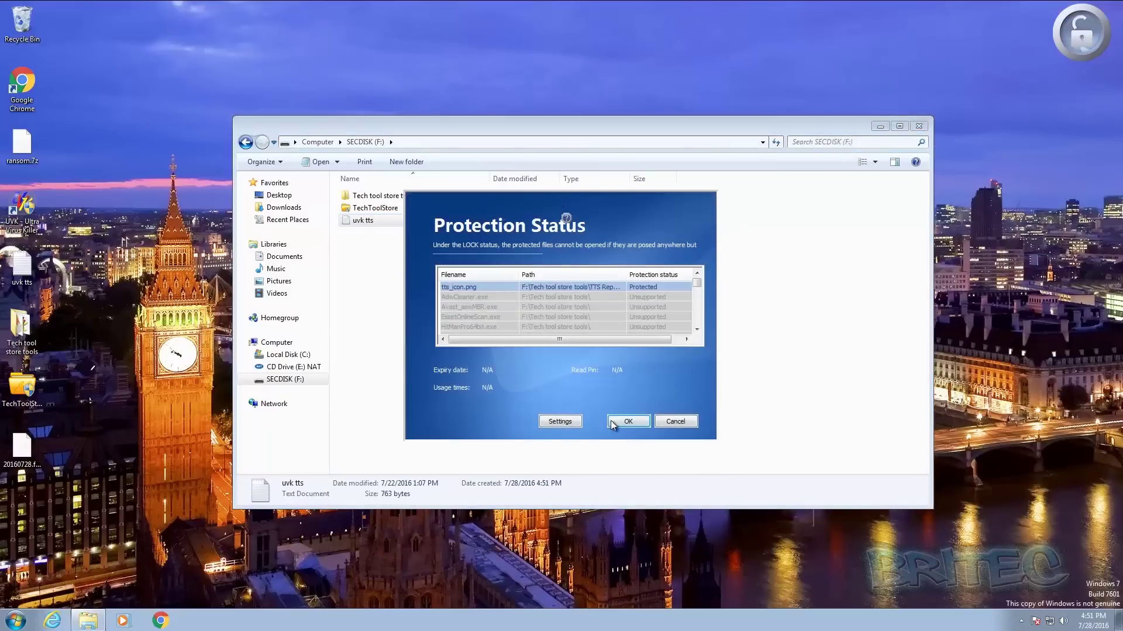
- Review the protection settings without changes, then re-lock SECDISK (F:)
{"action": "left_click", "coordinate": [555, 422]}
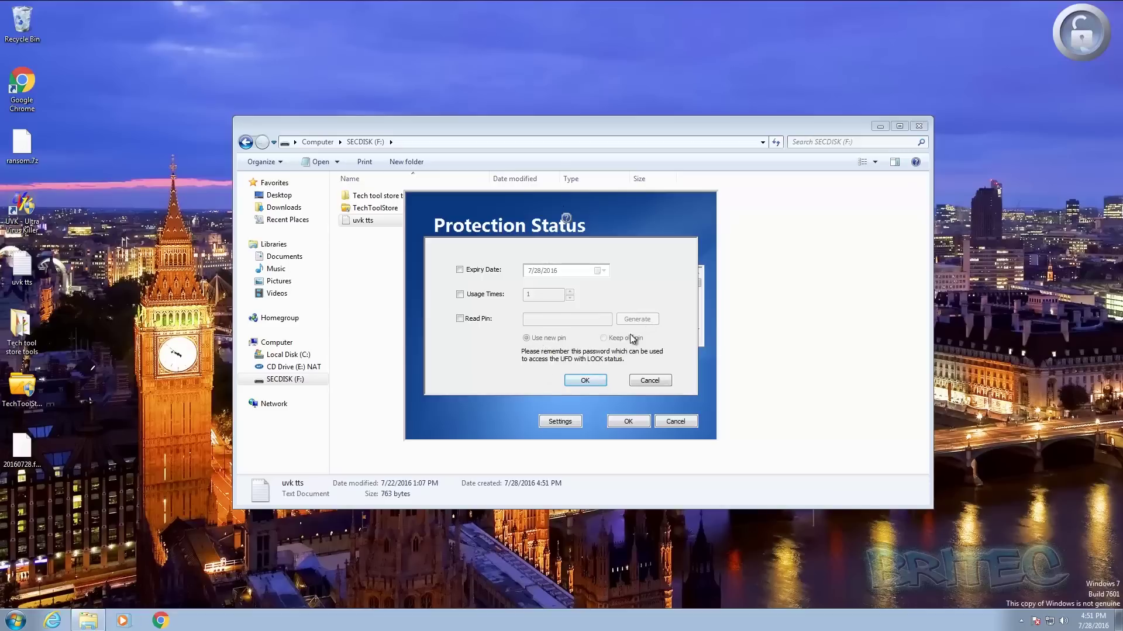
{"action": "left_click", "coordinate": [649, 380]}
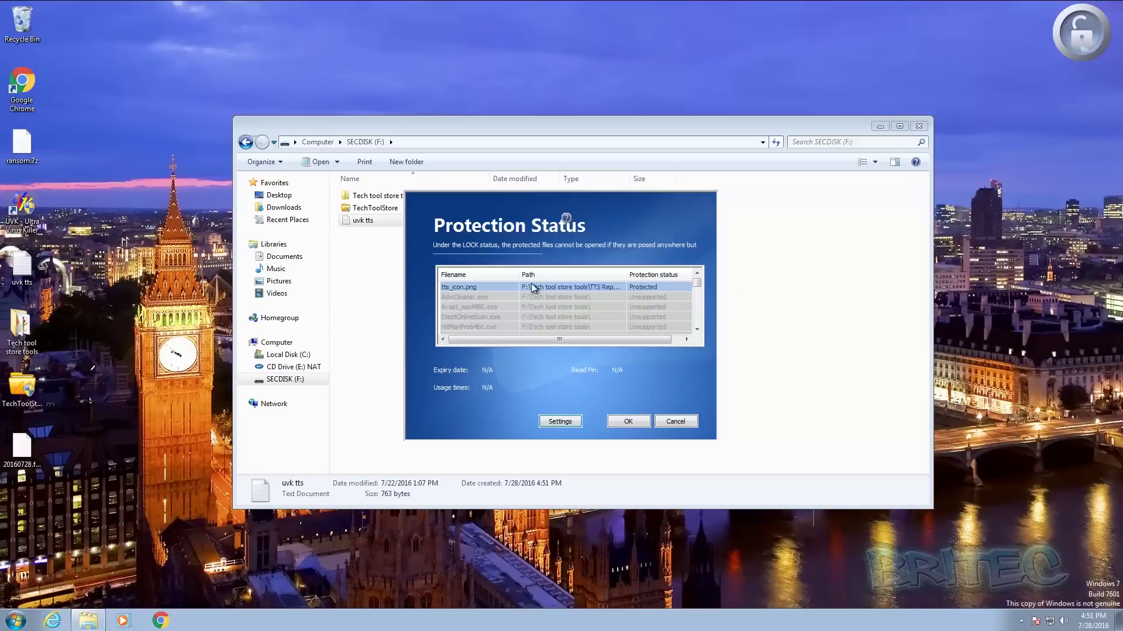
{"action": "left_click", "coordinate": [632, 425]}
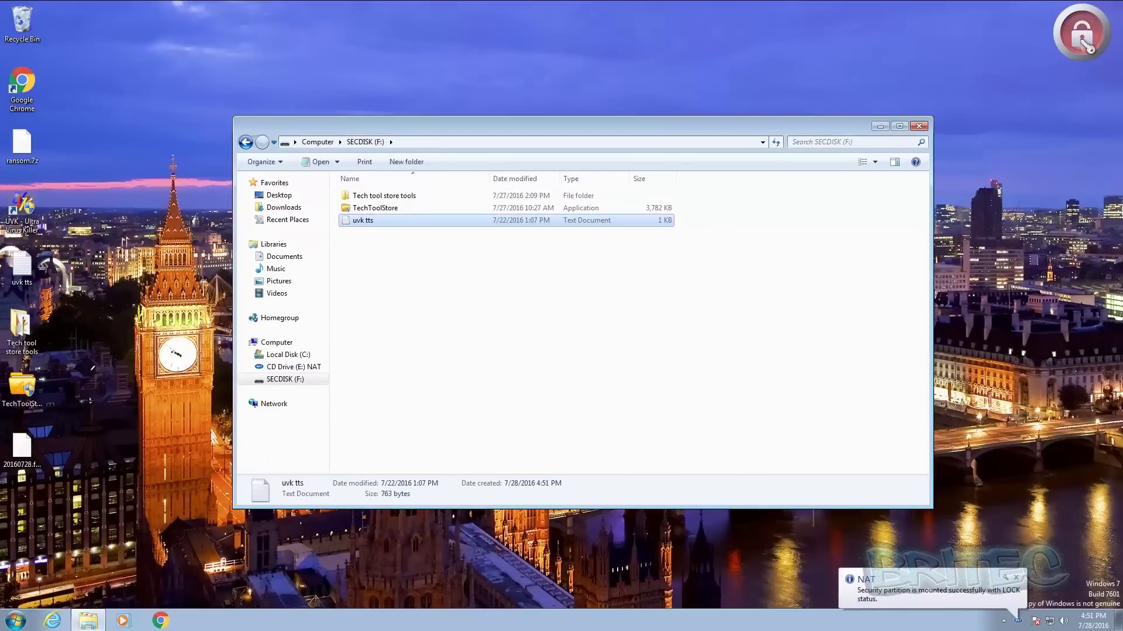
- Copy uvk tts to the desktop as uvk tts (2), see copying it back refused, and close the drive window
{"action": "left_click_drag", "start_coordinate": [369, 227], "coordinate": [152, 233]}
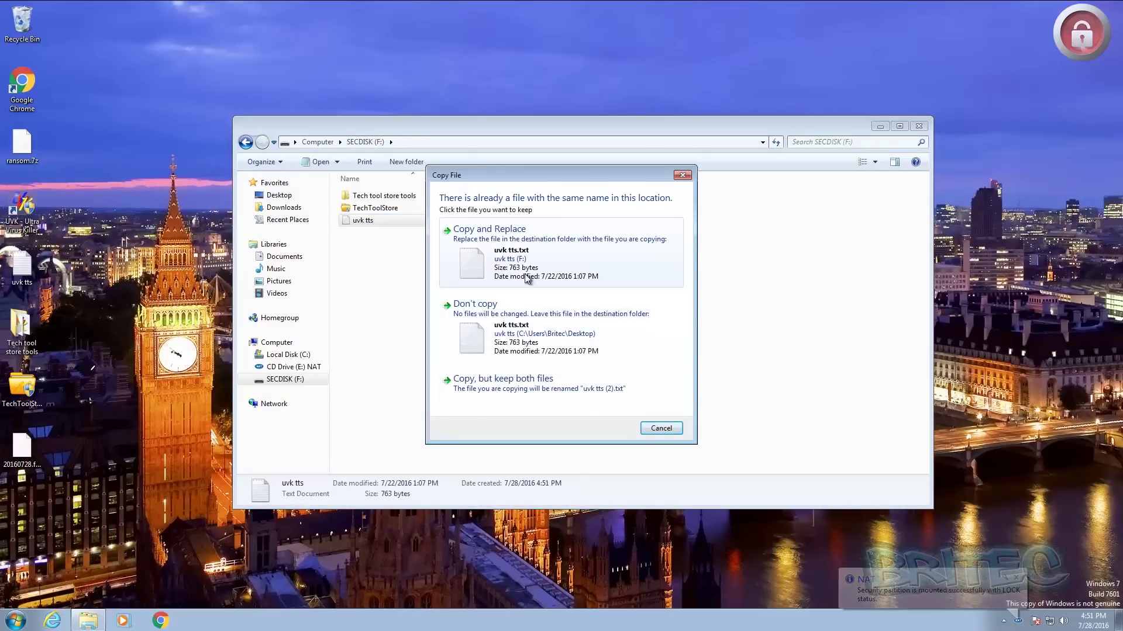
{"action": "left_click", "coordinate": [512, 384]}
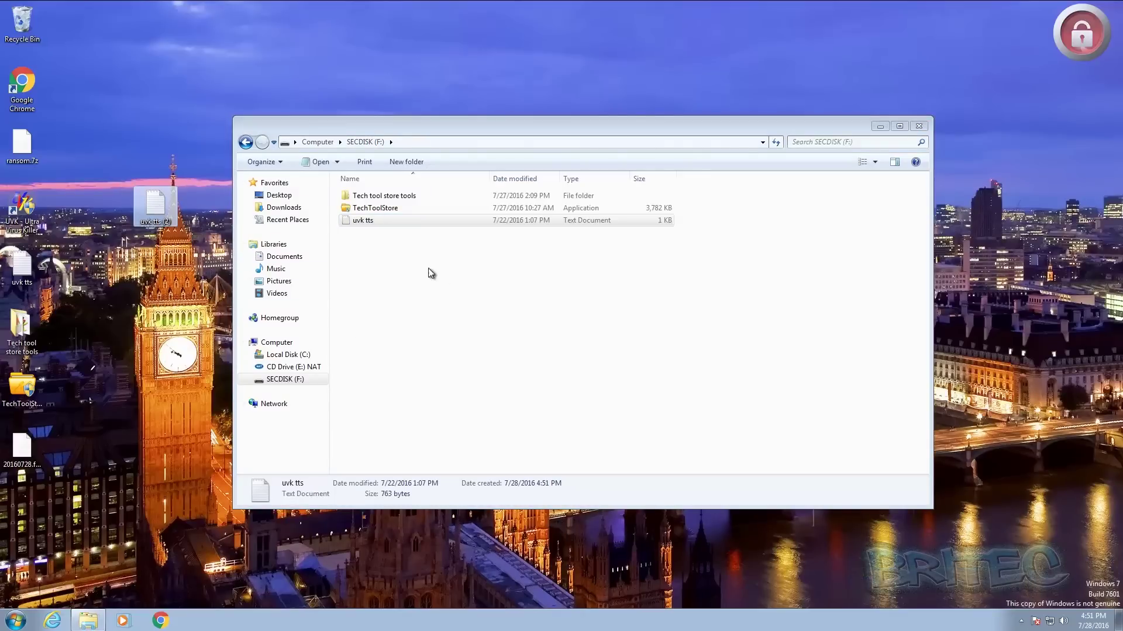
{"action": "left_click_drag", "start_coordinate": [174, 203], "coordinate": [444, 275]}
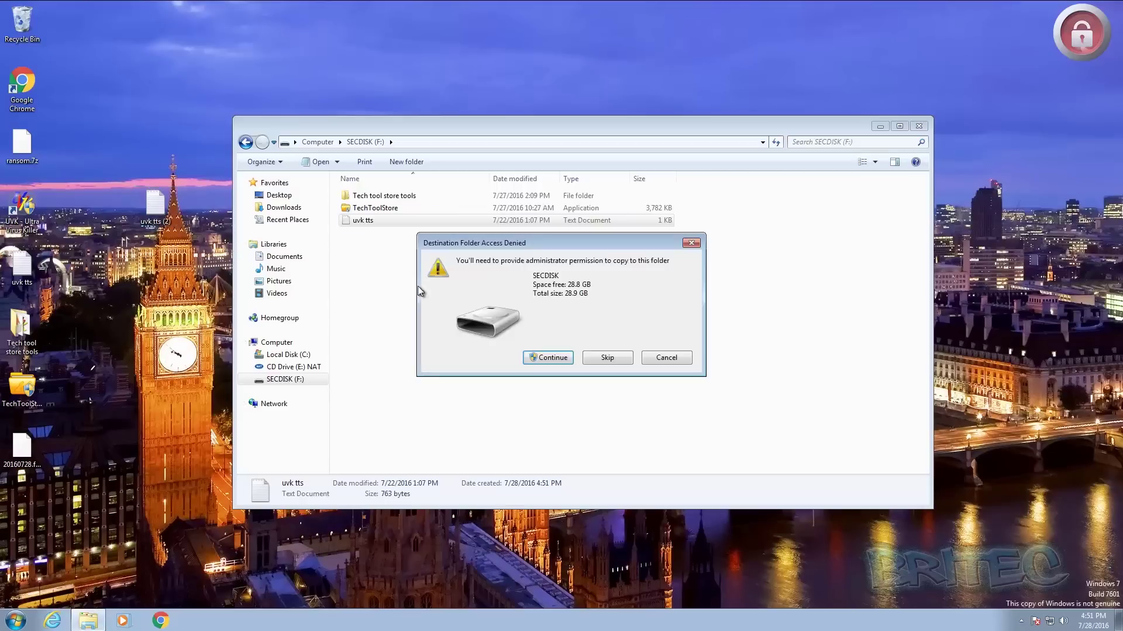
{"action": "left_click", "coordinate": [552, 360]}
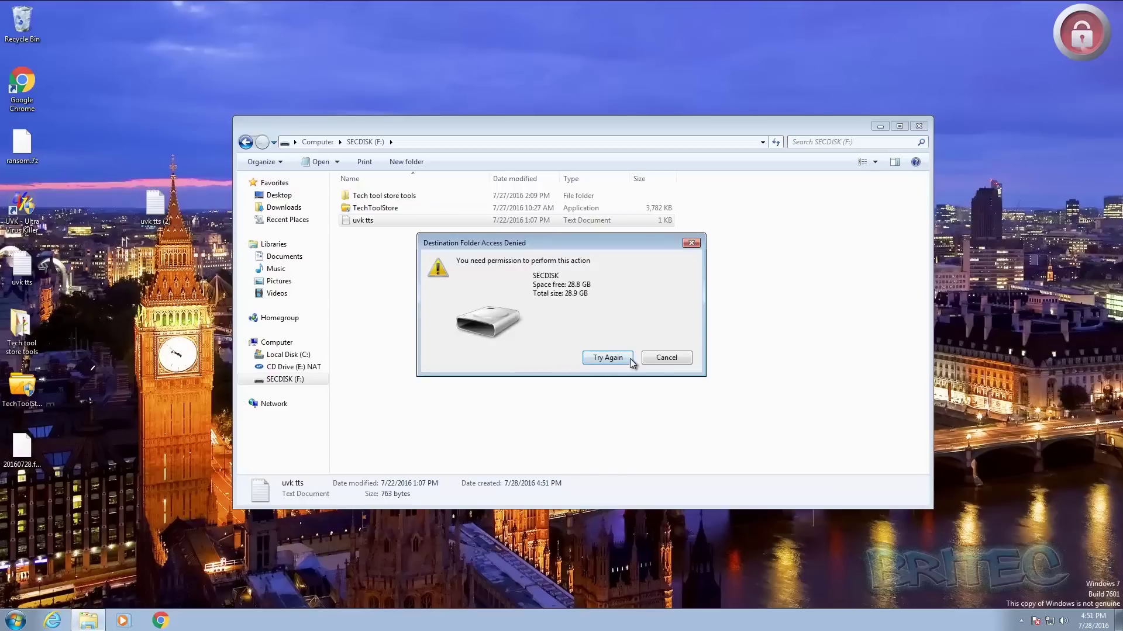
{"action": "left_click", "coordinate": [684, 358]}
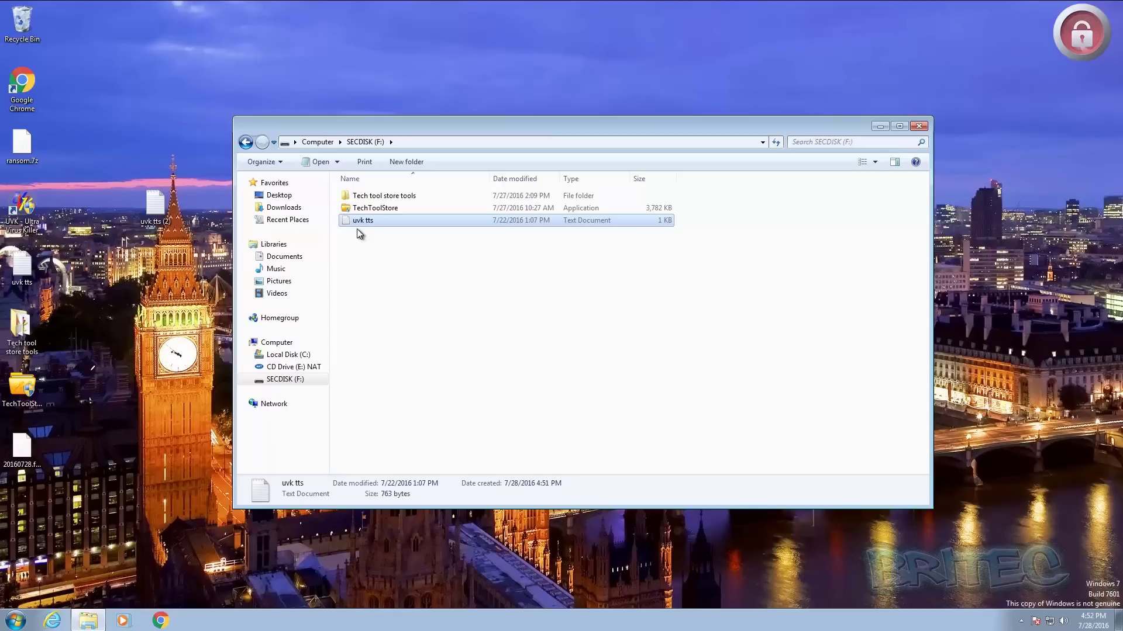
{"action": "left_click", "coordinate": [918, 125]}
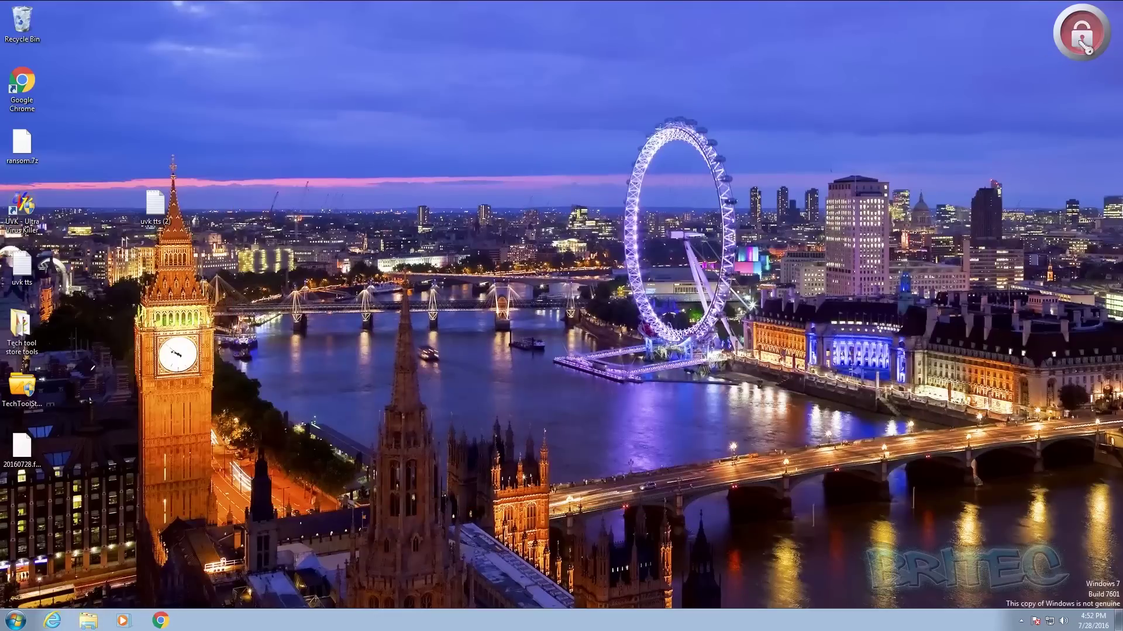
- Leave the desktop showing with only the Recycle Bin and one file icon
{"action": "mouse_move", "coordinate": [1068, 41]}
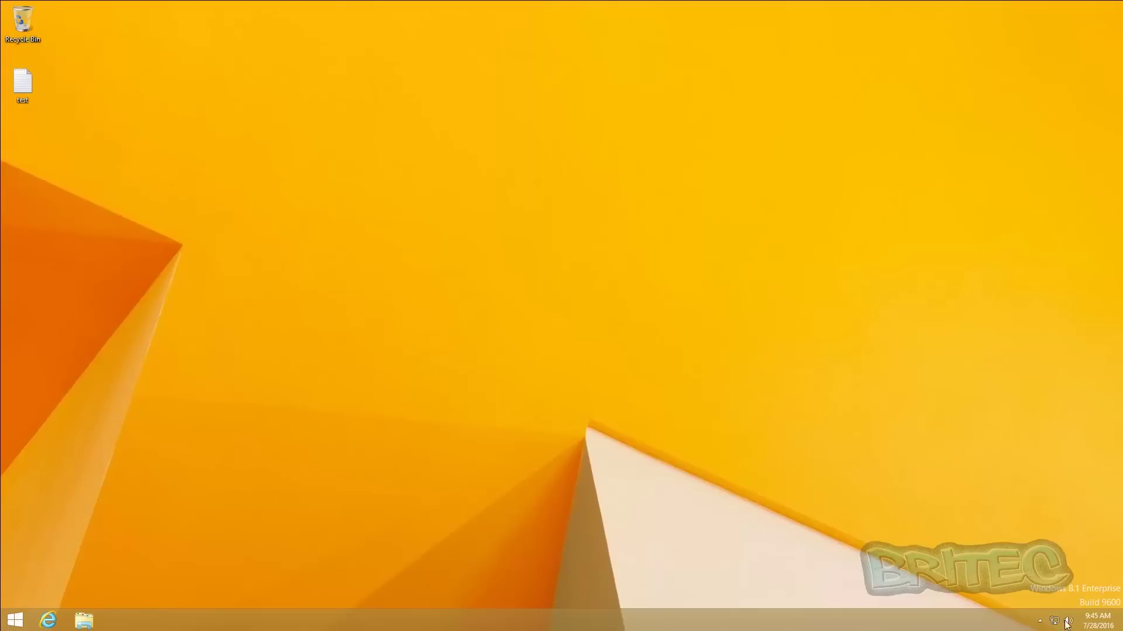
- Launch NAT from CD Drive (E:) via File Explorer, allow it through UAC, and close This PC
{"action": "right_click", "coordinate": [14, 618]}
{"action": "left_click", "coordinate": [67, 560]}
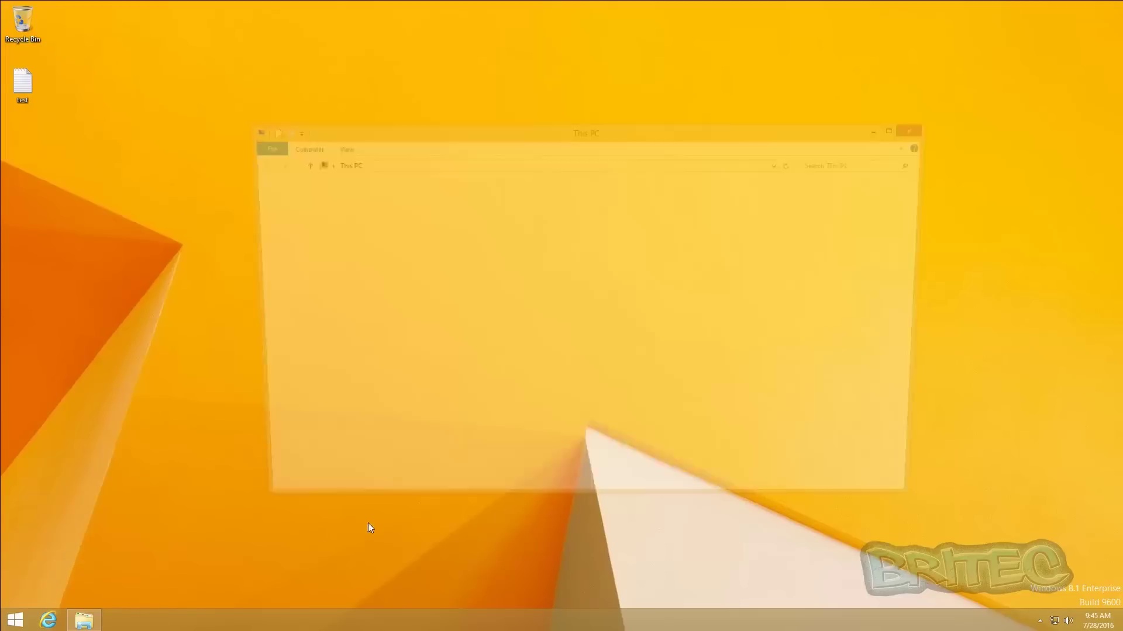
{"action": "left_click", "coordinate": [417, 328]}
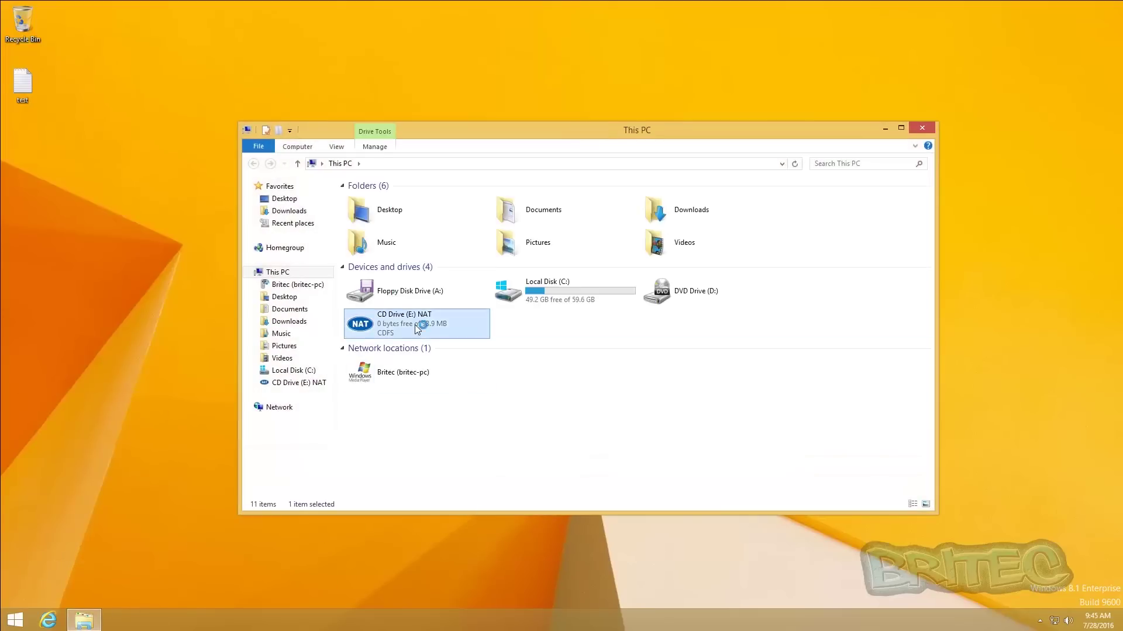
{"action": "left_click", "coordinate": [608, 337]}
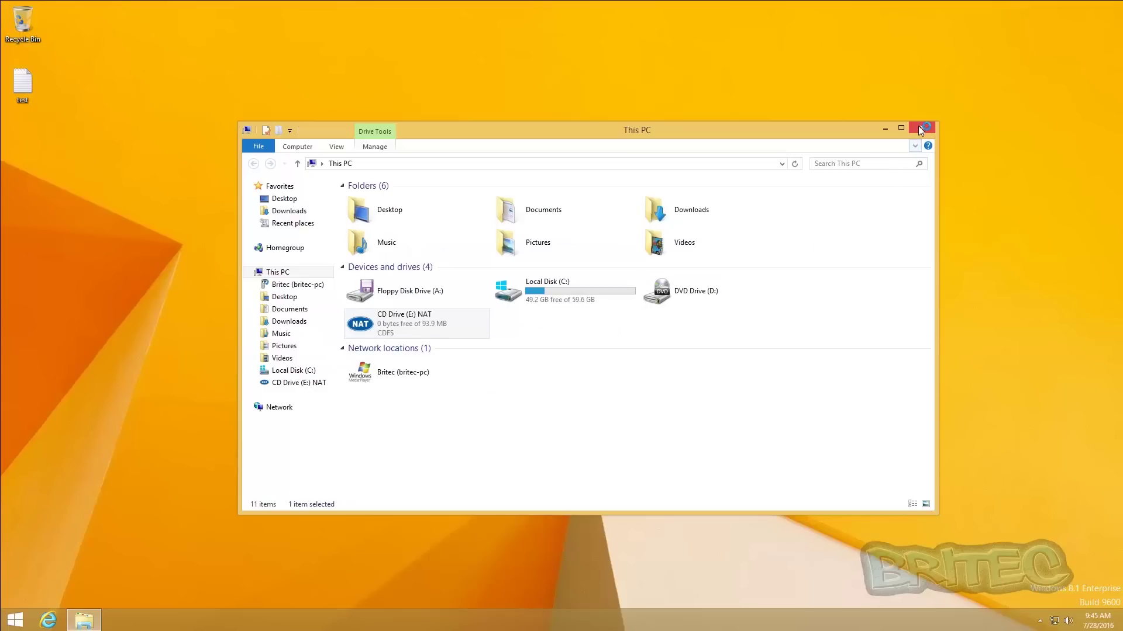
{"action": "left_click", "coordinate": [919, 126]}
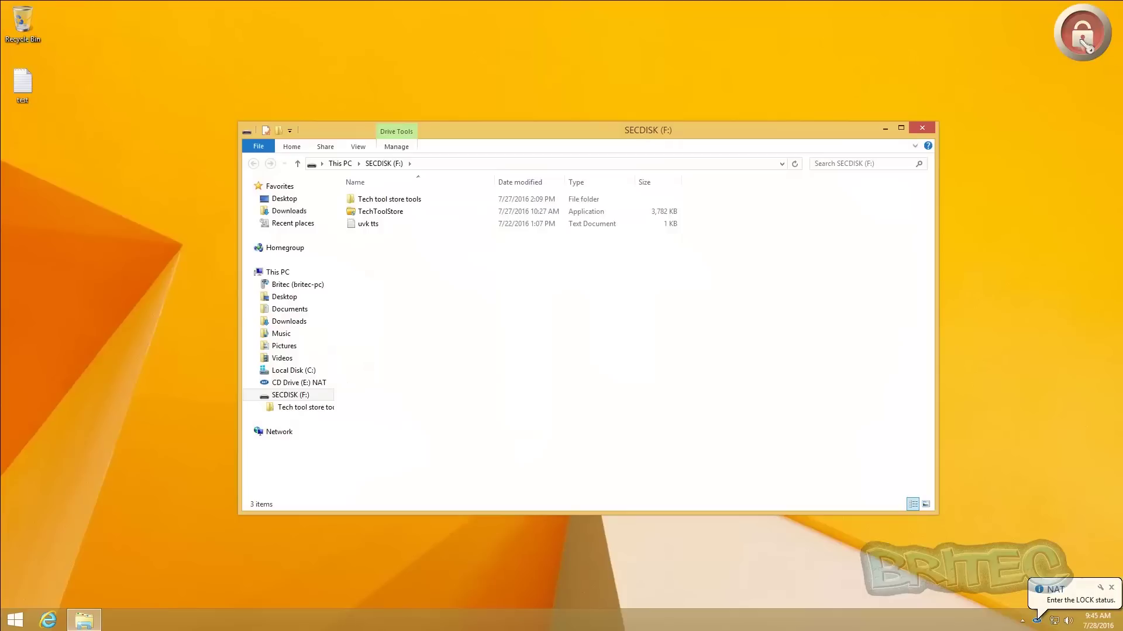
{"action": "mouse_move", "coordinate": [1087, 48]}
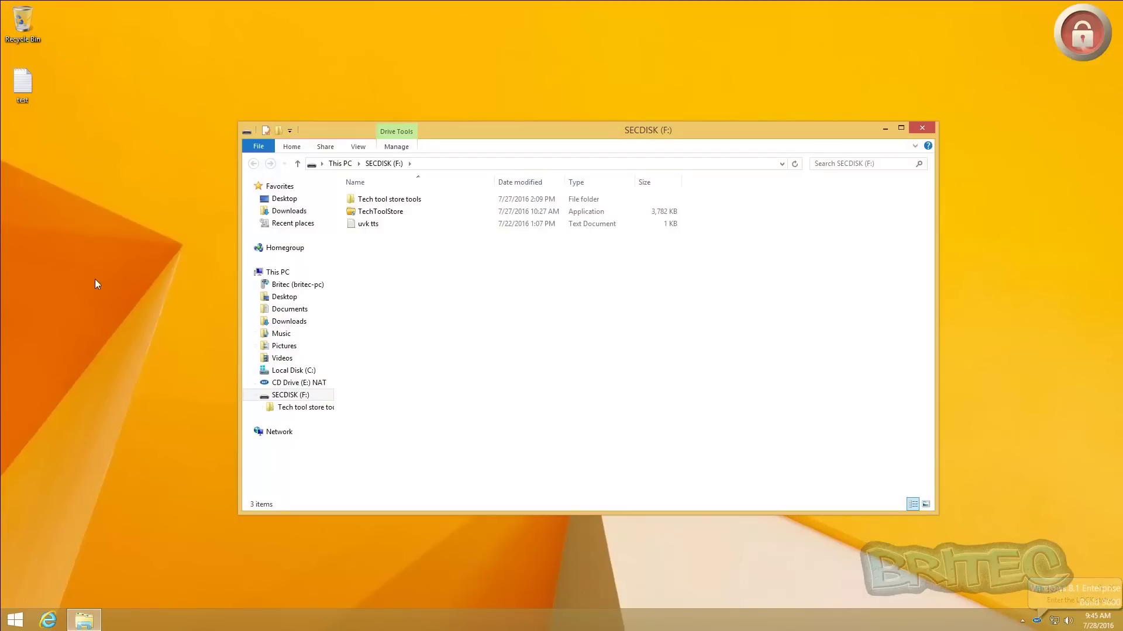
{"action": "left_click_drag", "start_coordinate": [22, 84], "coordinate": [421, 319]}
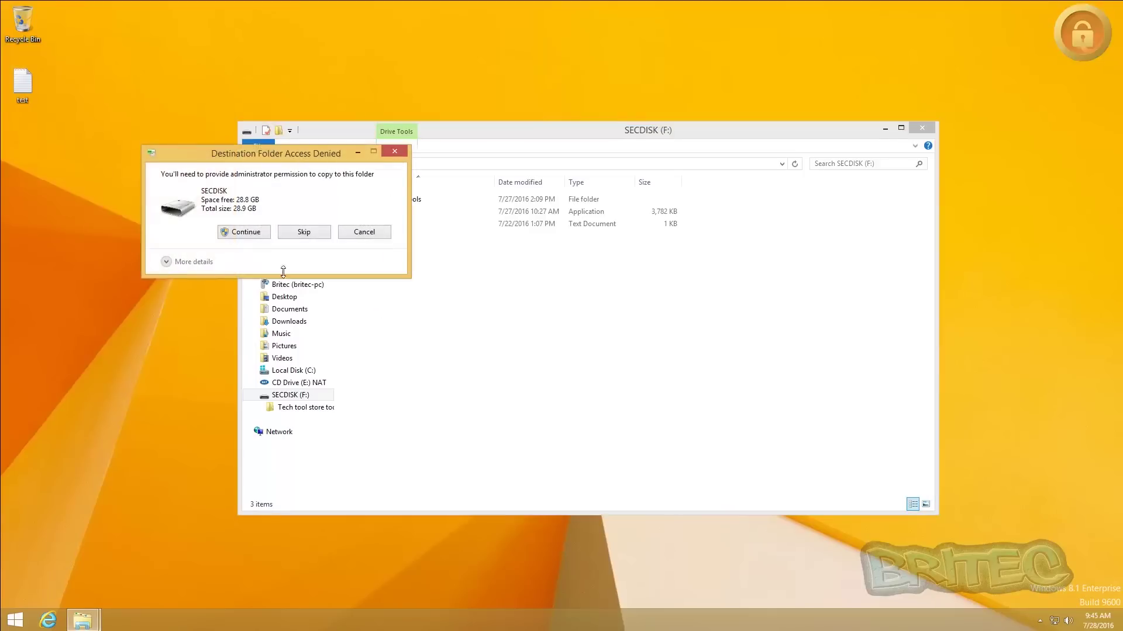
{"action": "left_click", "coordinate": [245, 234]}
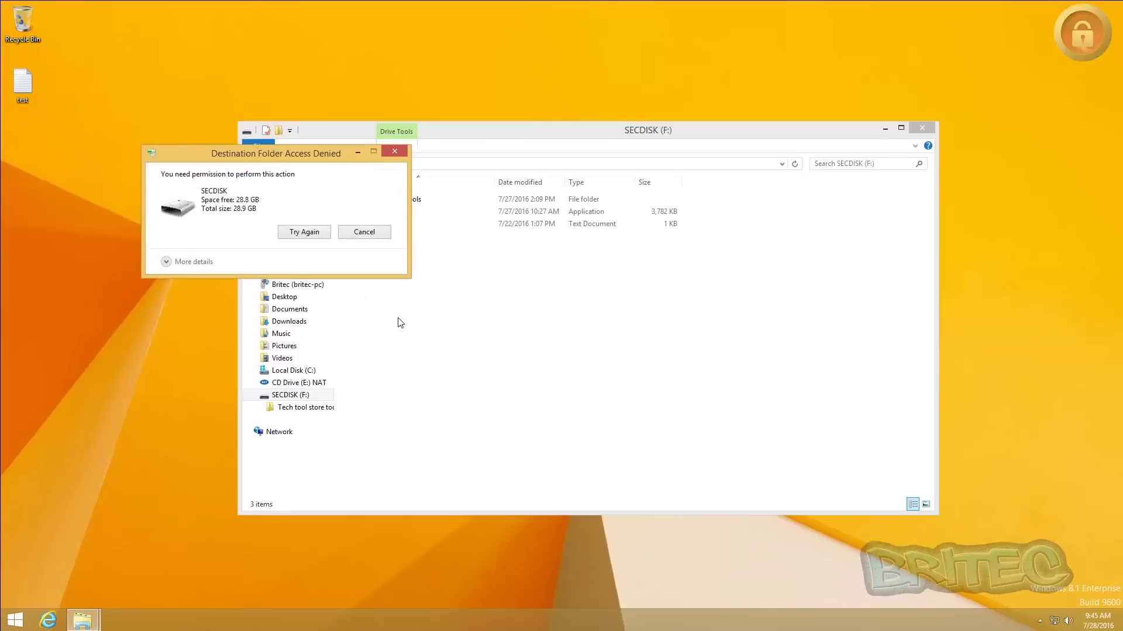
{"action": "left_click", "coordinate": [394, 153]}
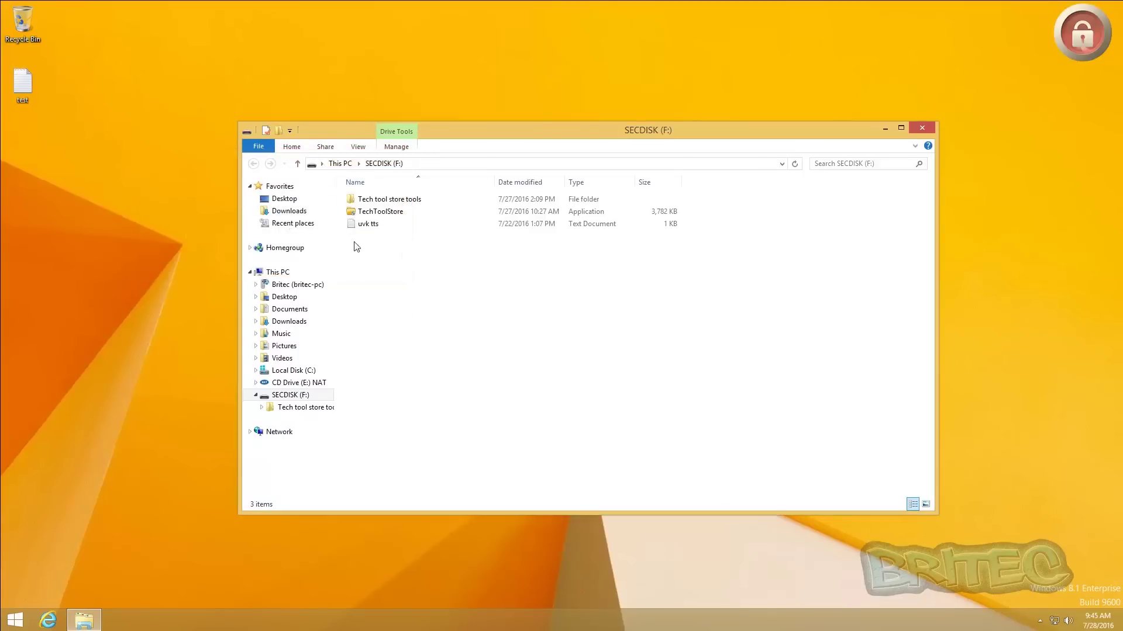
{"action": "right_click", "coordinate": [369, 224]}
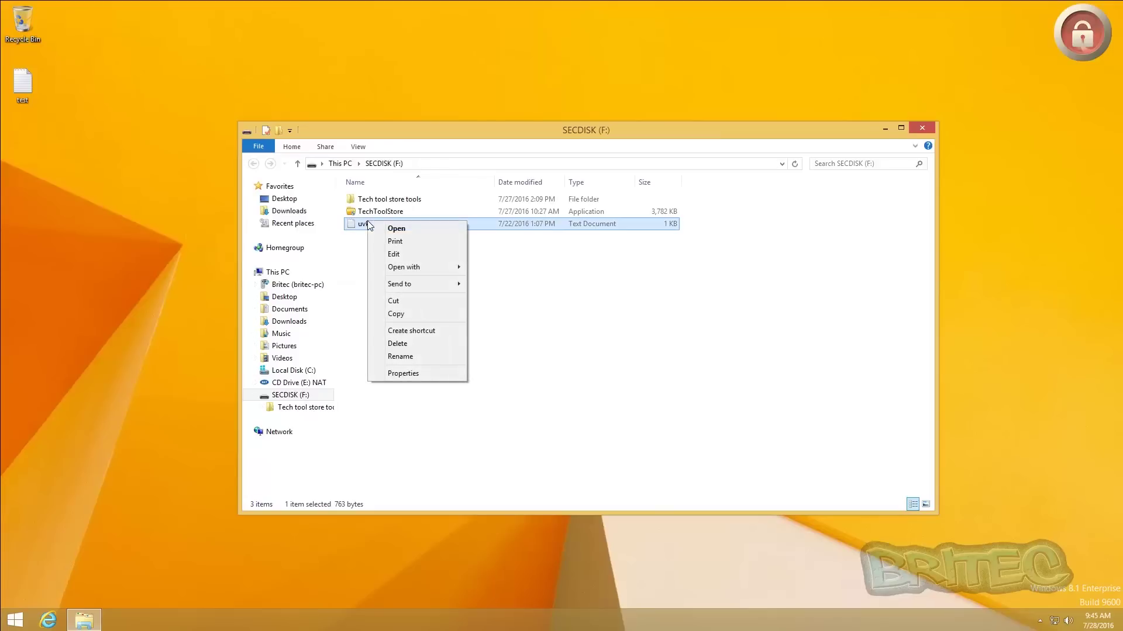
{"action": "left_click", "coordinate": [409, 346]}
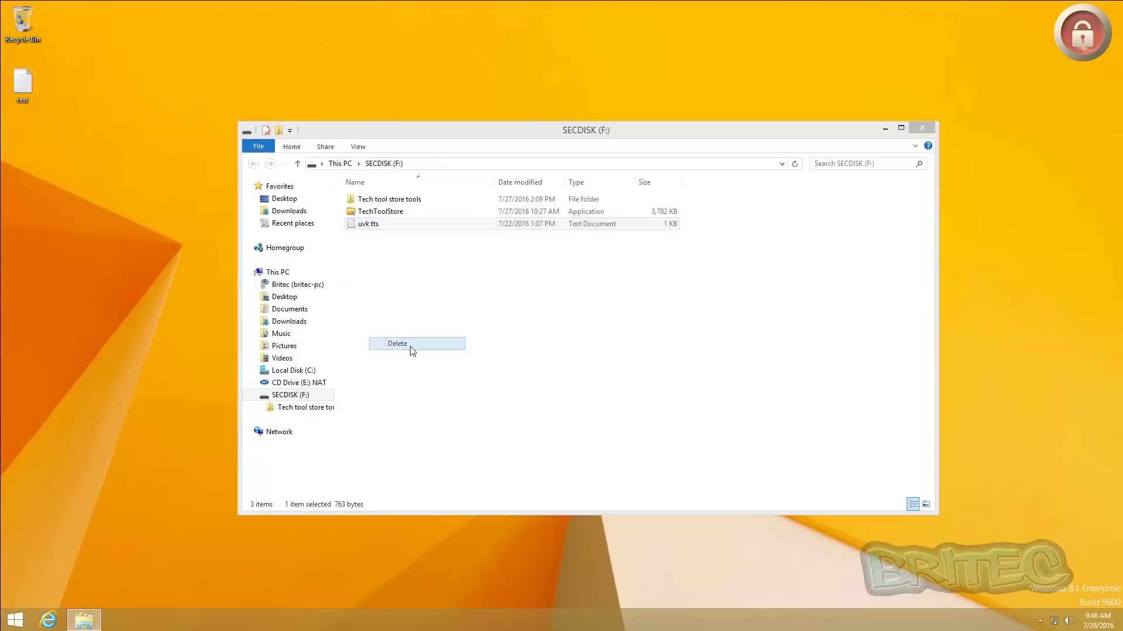
{"action": "left_click", "coordinate": [606, 358]}
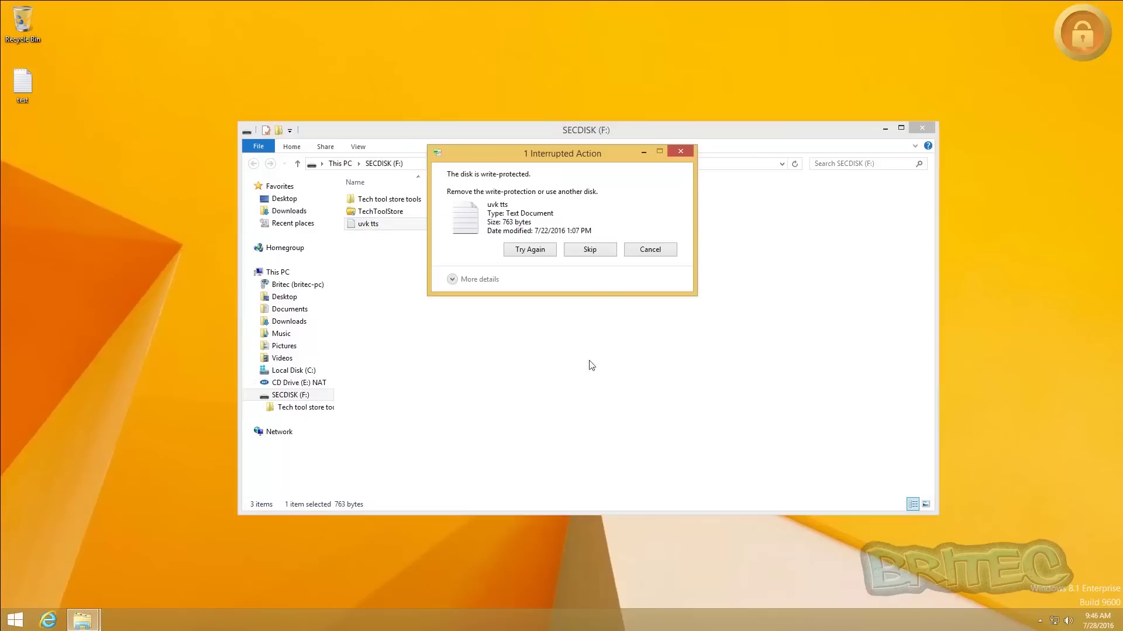
{"action": "left_click", "coordinate": [680, 151]}
{"action": "right_click", "coordinate": [1090, 35]}
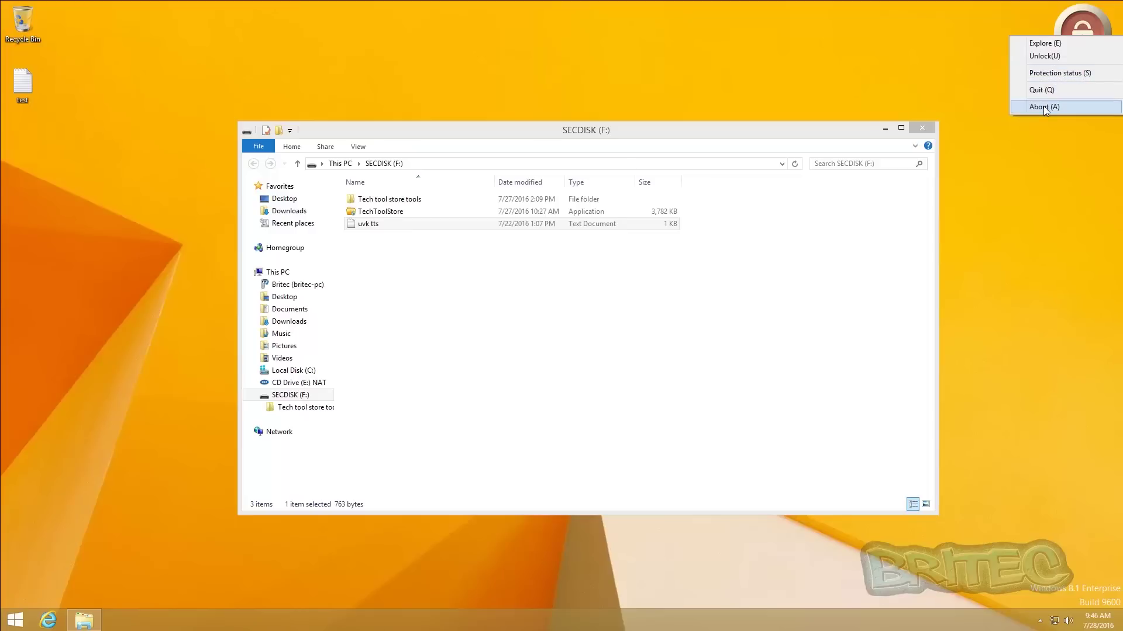
- Reopen the NAT lock icon's menu and choose Unlock(U) for SECDISK (F:)
{"action": "left_click", "coordinate": [877, 80]}
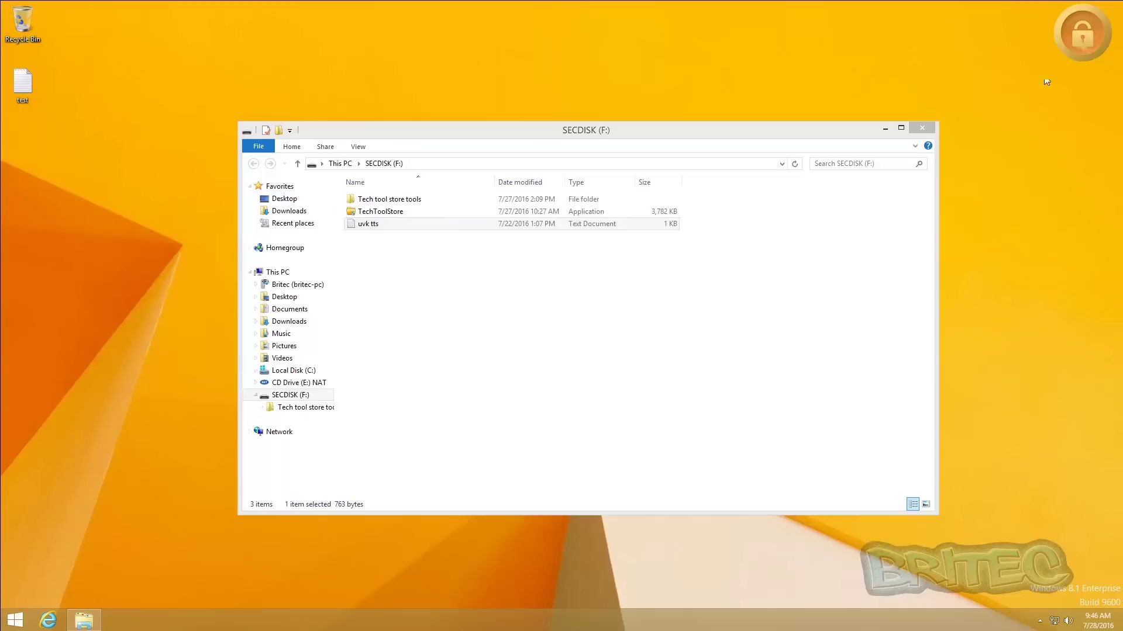
{"action": "right_click", "coordinate": [1085, 31]}
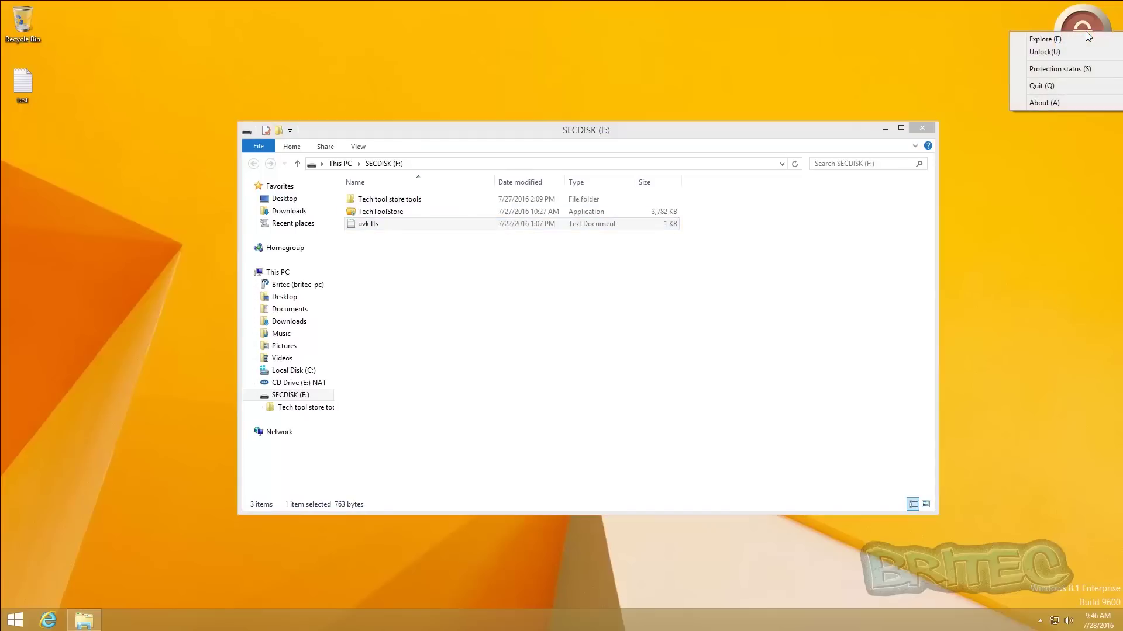
{"action": "left_click", "coordinate": [1054, 52]}
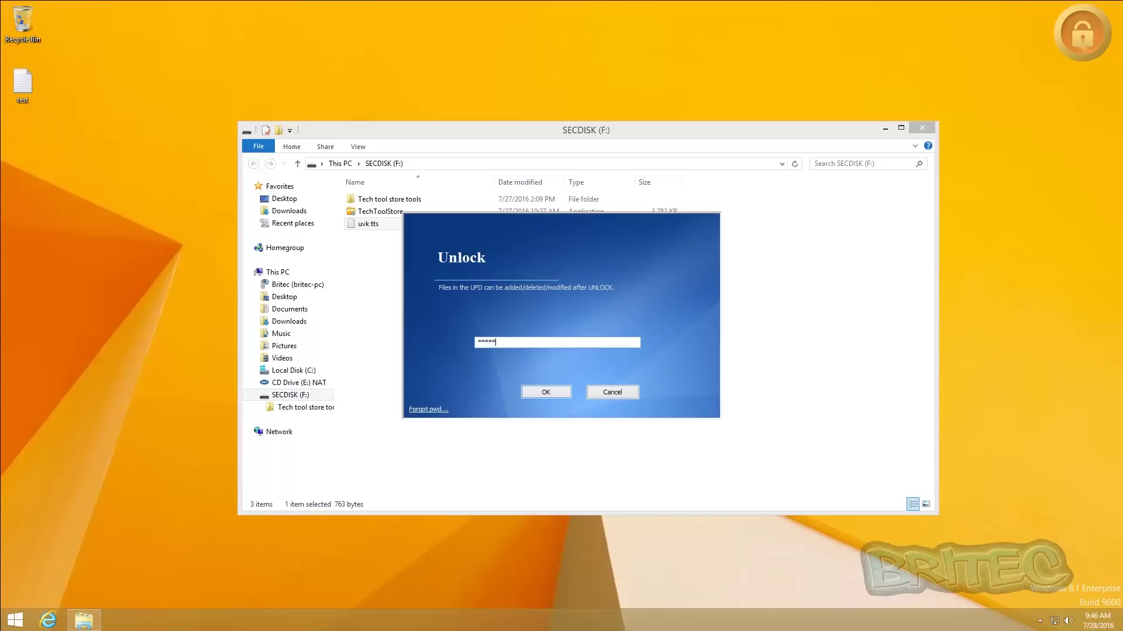
- Confirm the password to unlock SECDISK (F:) and copy the desktop test file onto it
{"action": "left_click", "coordinate": [553, 391]}
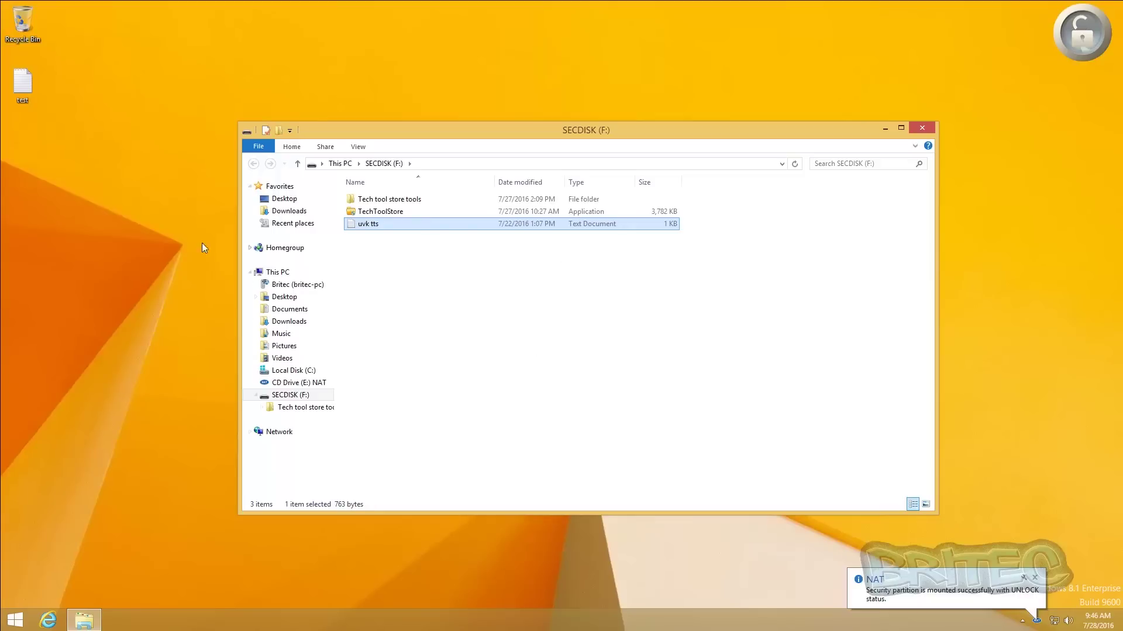
{"action": "left_click_drag", "start_coordinate": [22, 83], "coordinate": [478, 314]}
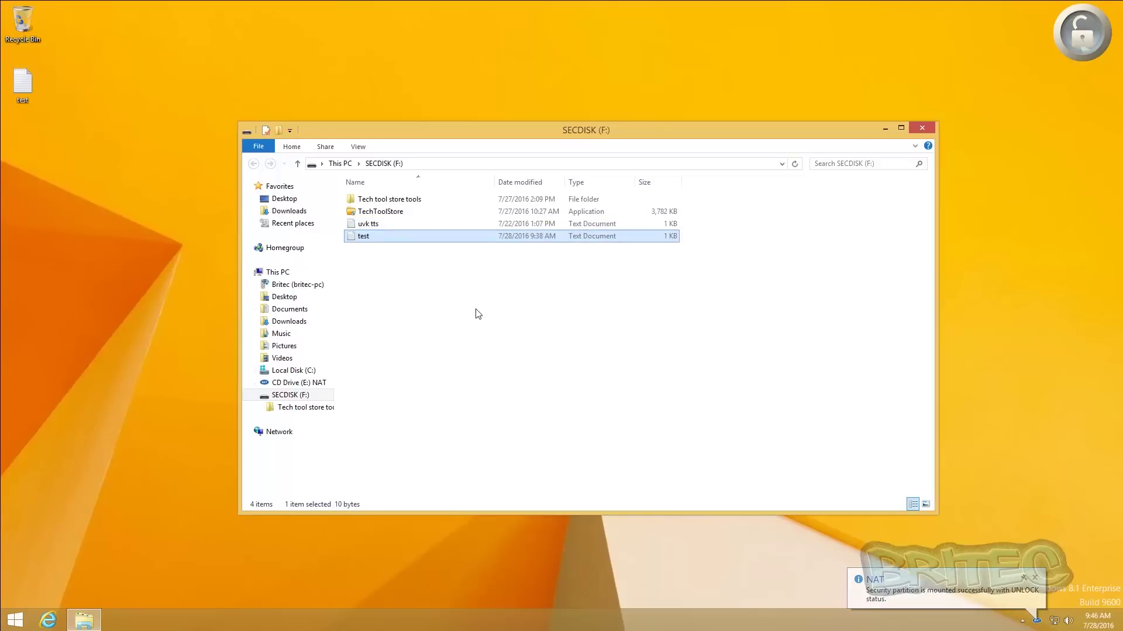